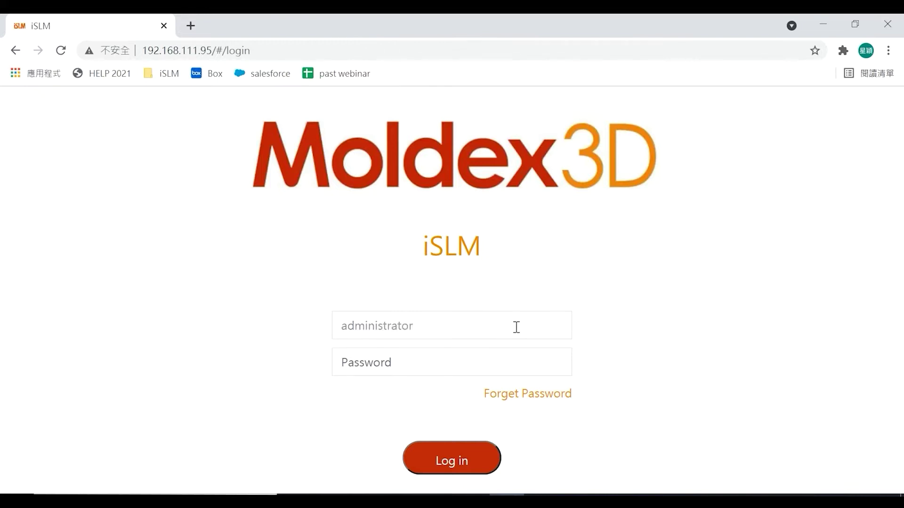
- Log in with the administrator password, then scroll through the sidebar menu items
text(admin)
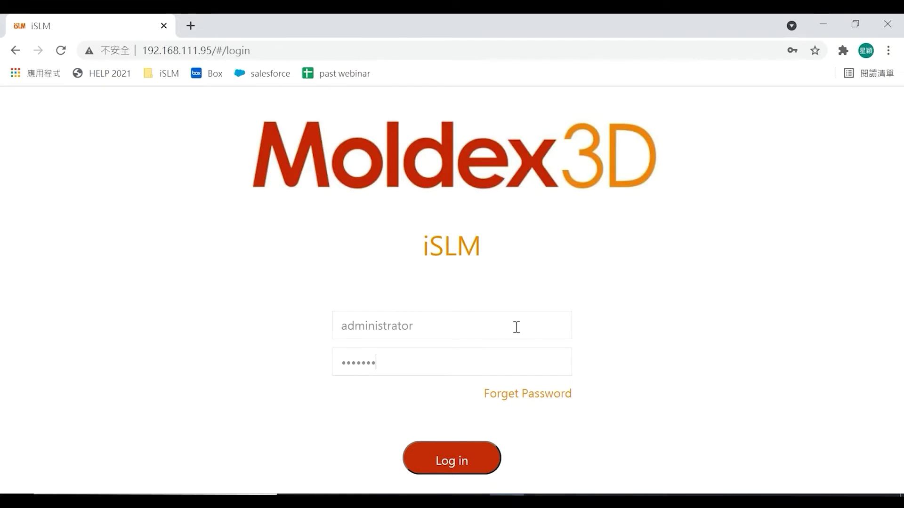
key(Return)
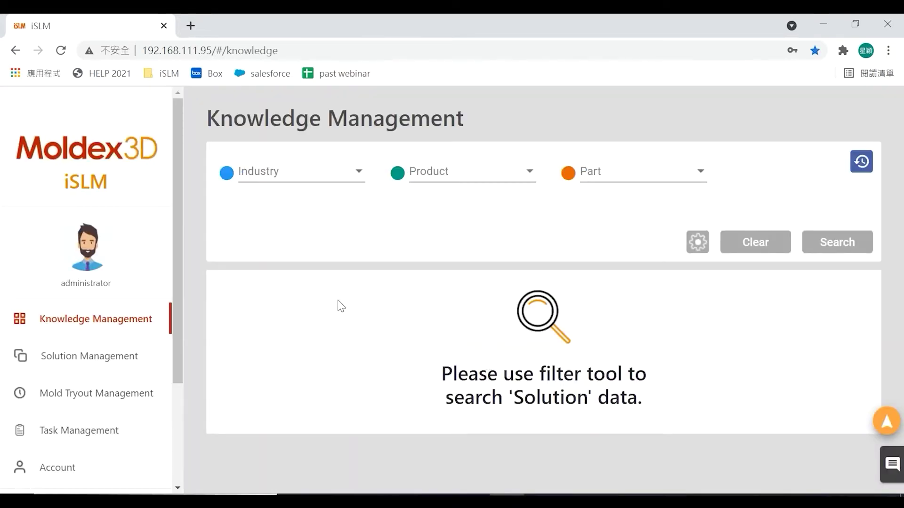
drag(180, 276, 182, 355)
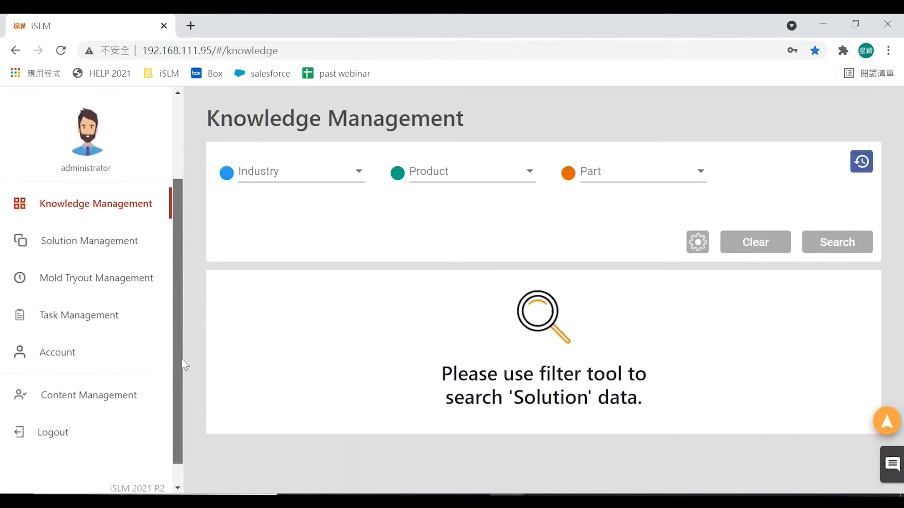
scroll(162, 260, down, 1)
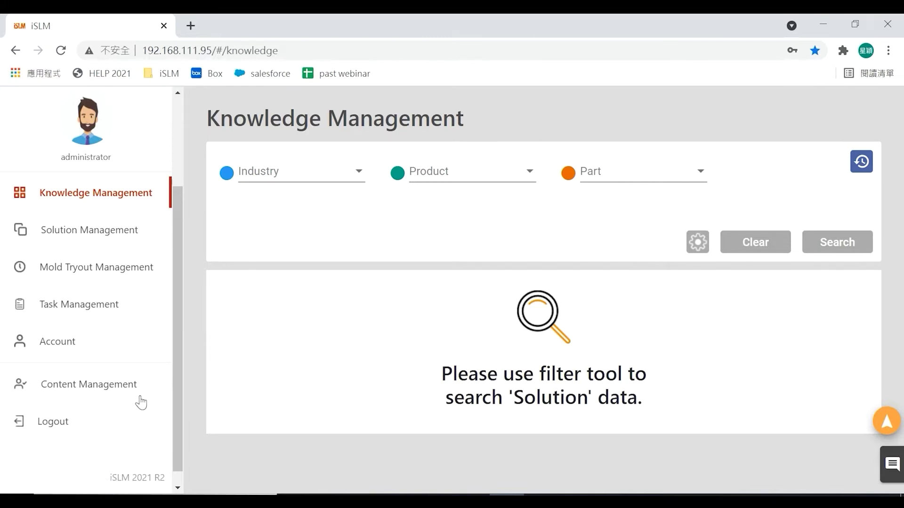
drag(177, 378, 183, 331)
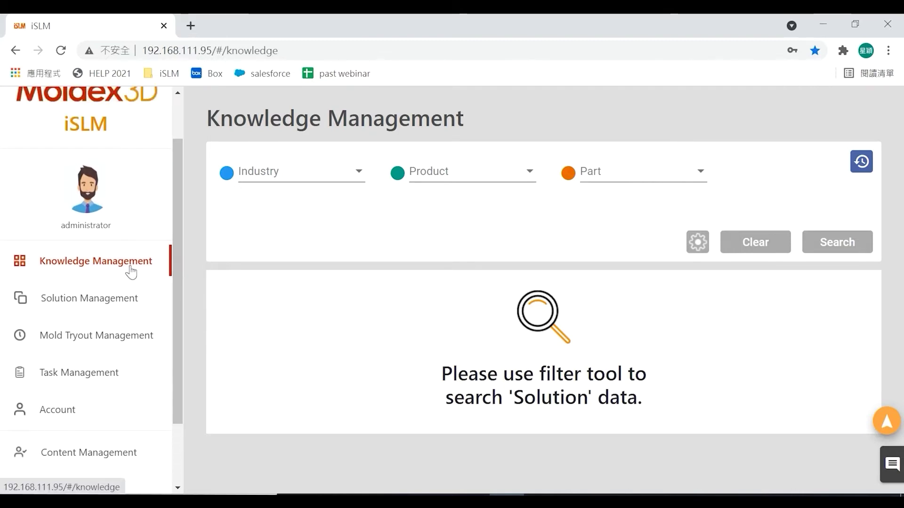
- Filter the knowledge search by industry automotive, product exterior and part bumper, and run it
click(325, 177)
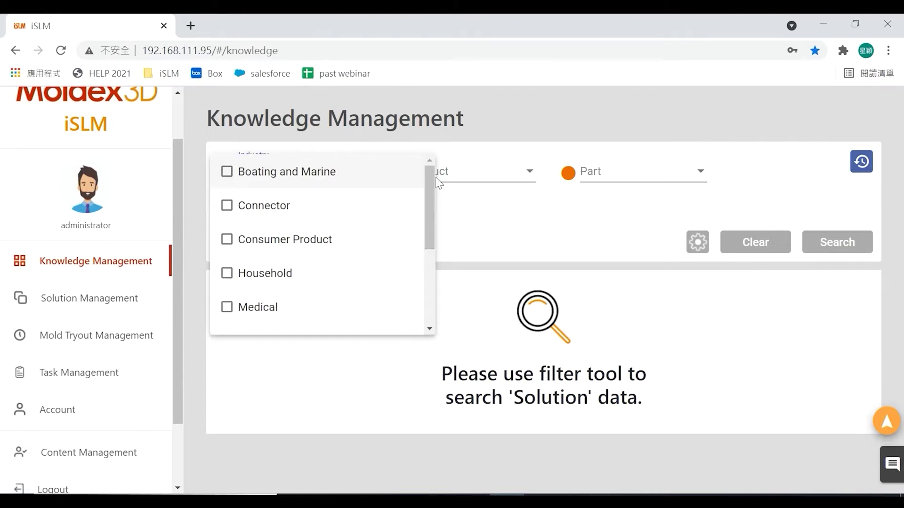
drag(433, 176, 432, 258)
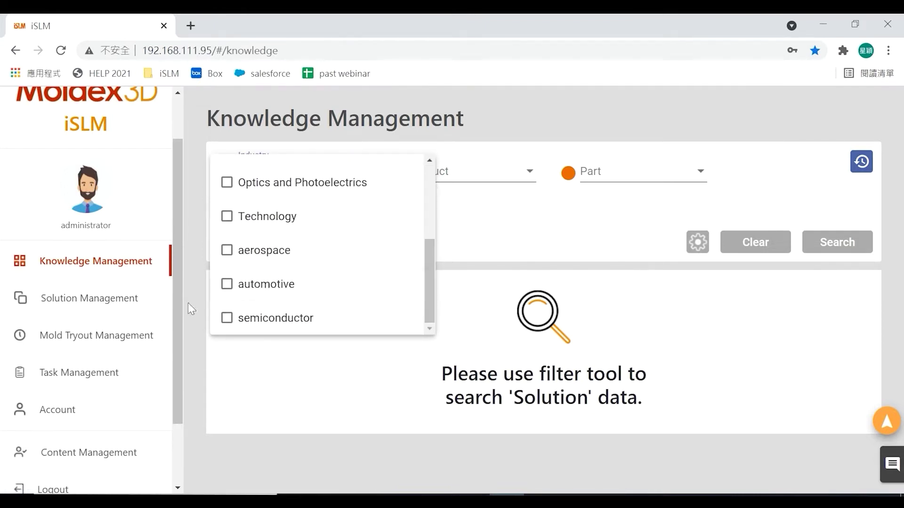
click(226, 285)
click(478, 190)
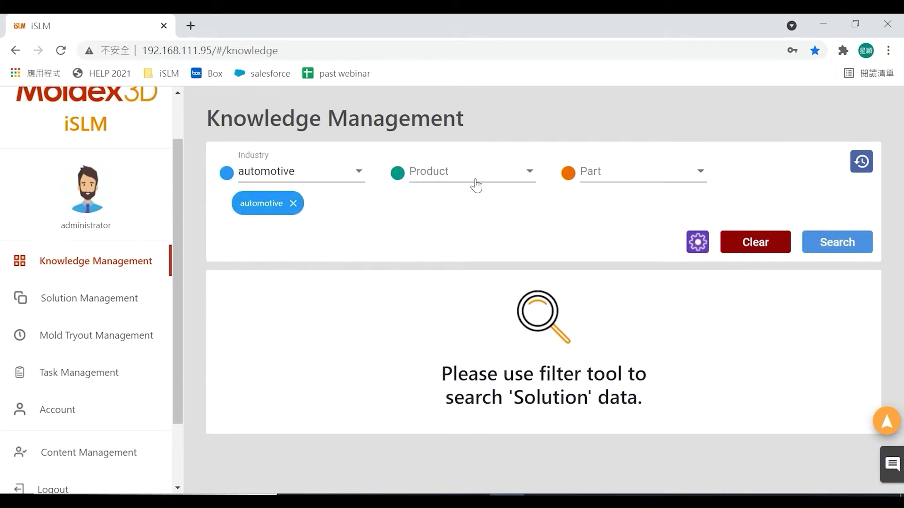
click(476, 185)
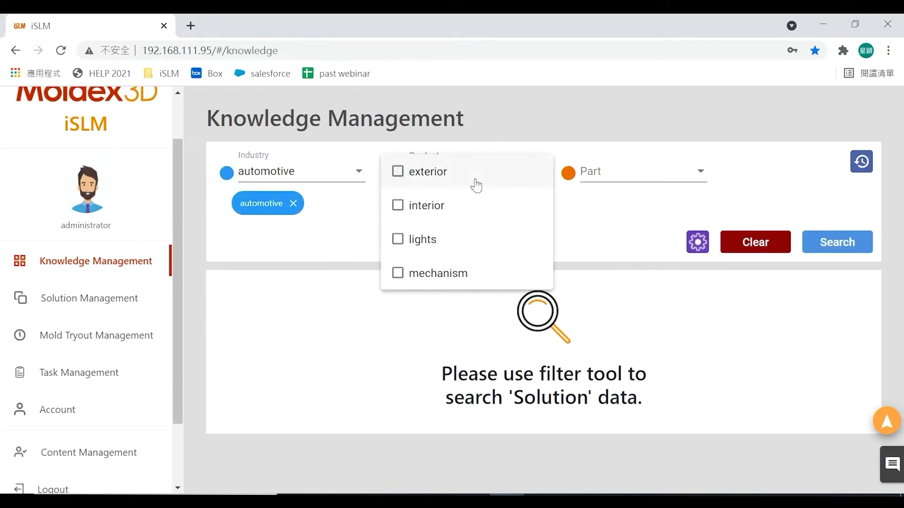
click(397, 171)
click(611, 226)
click(604, 172)
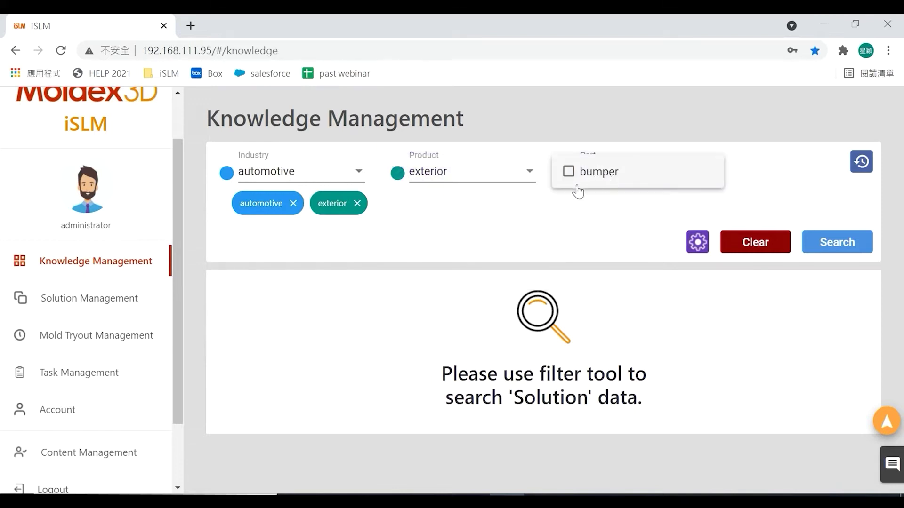
click(577, 177)
click(396, 247)
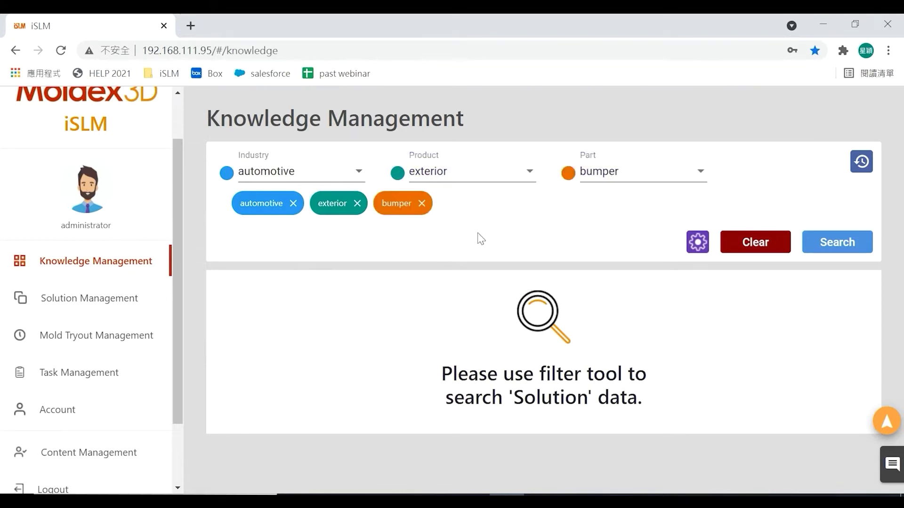
click(827, 246)
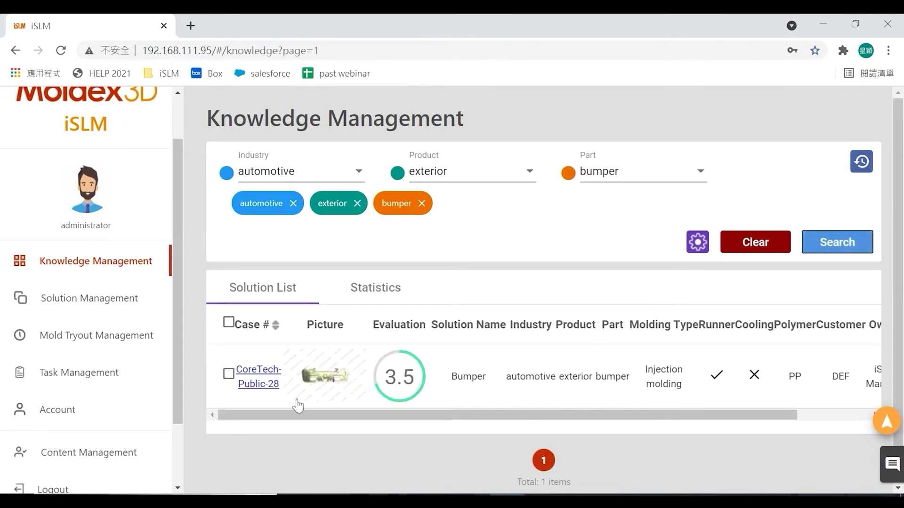
drag(491, 410, 453, 422)
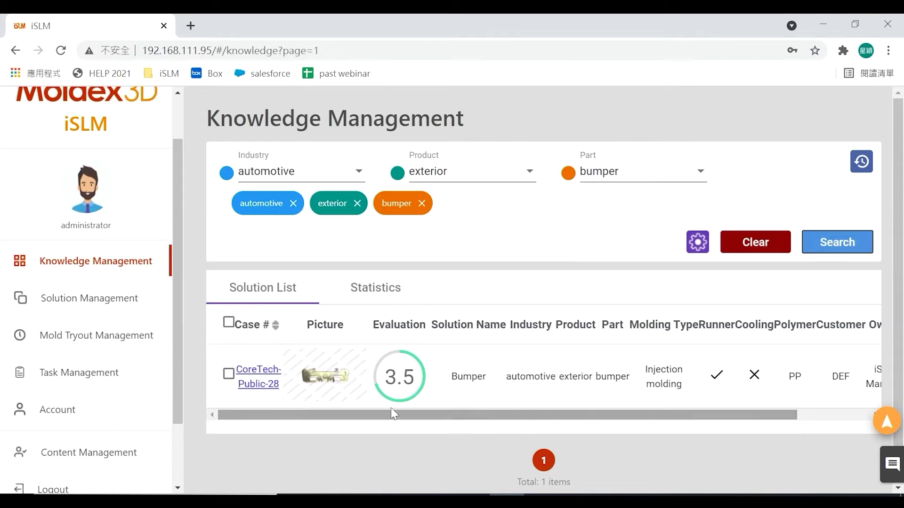
- Open the CoreTech-Public-28 bumper solution and view its Mold Design, DFM, CAE and Mold Tryout tasks
click(260, 384)
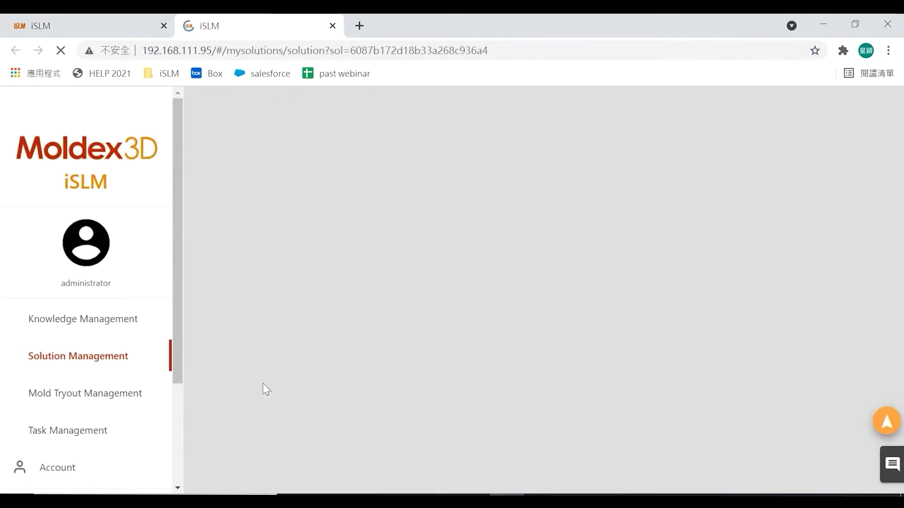
scroll(902, 292, down, 7)
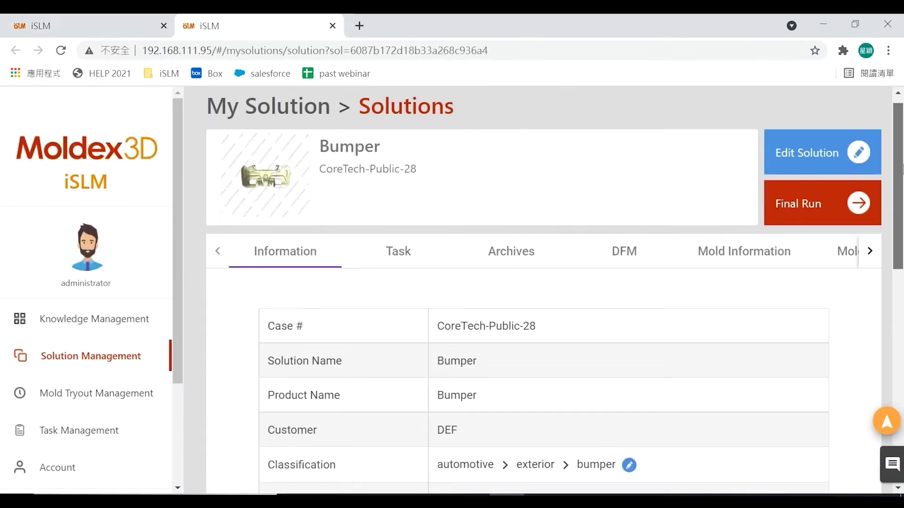
drag(902, 292, 901, 193)
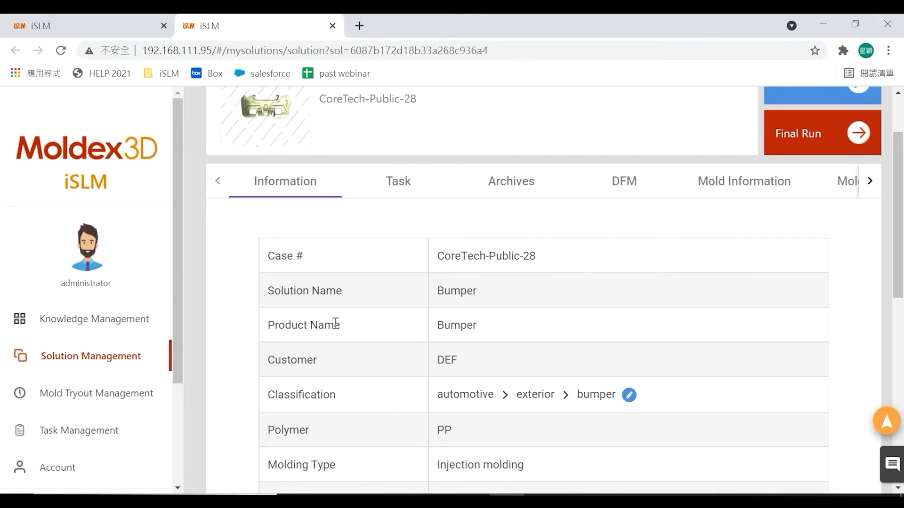
click(391, 189)
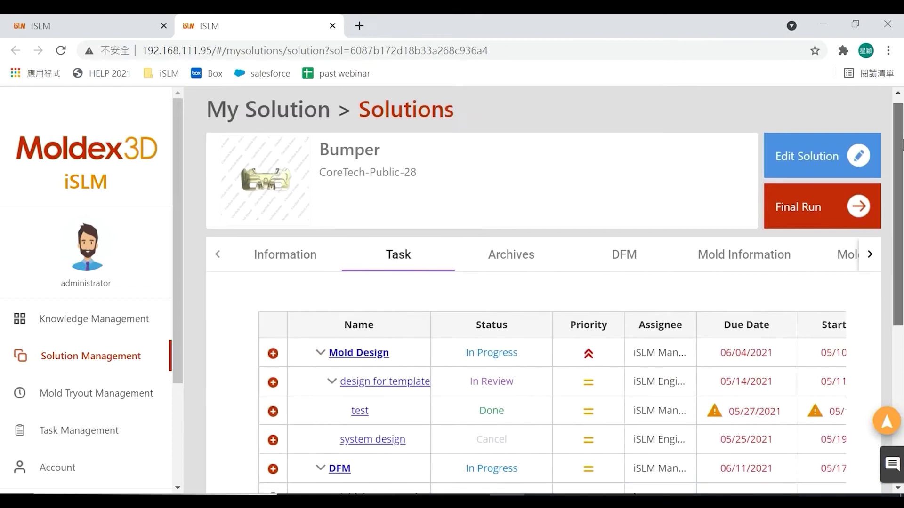
scroll(541, 282, down, 3)
scroll(541, 283, down, 1)
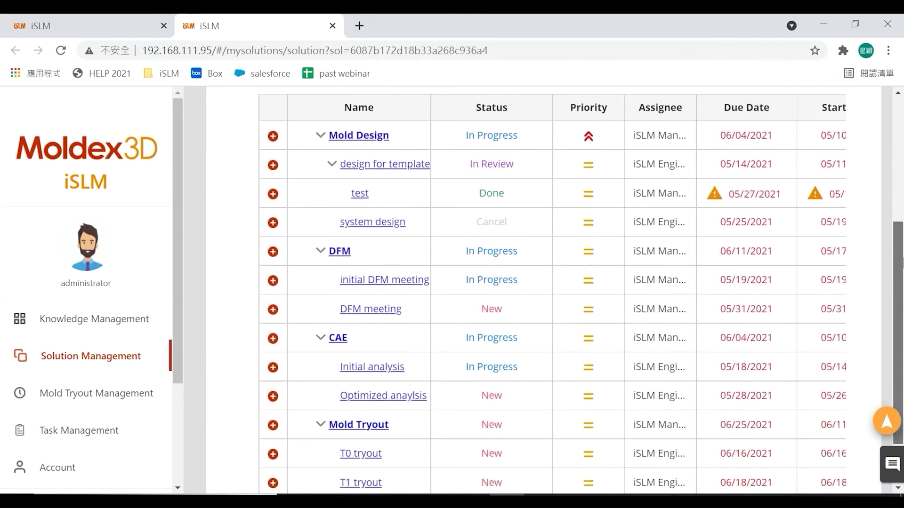
scroll(612, 258, up, 1)
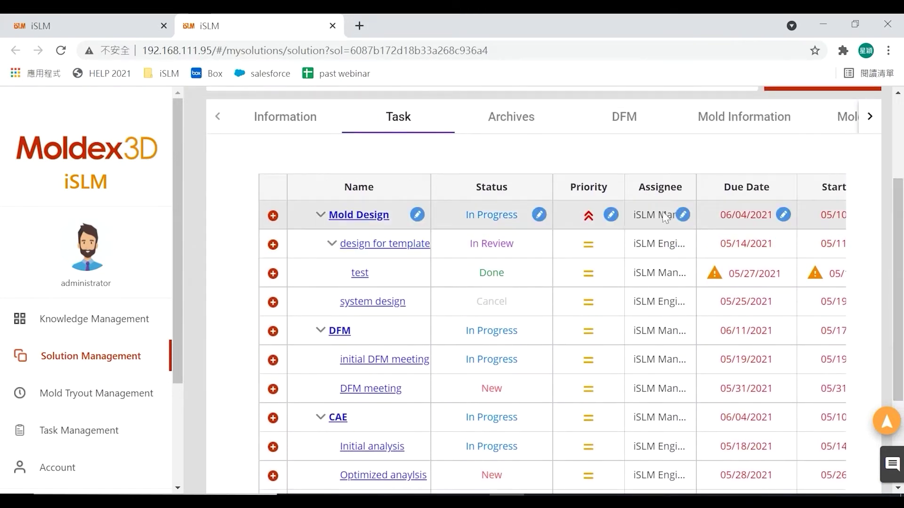
click(539, 216)
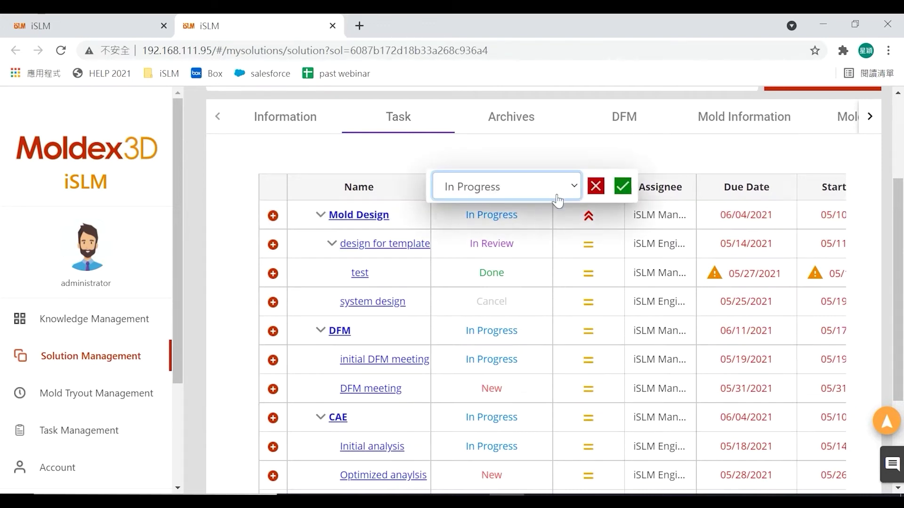
click(575, 188)
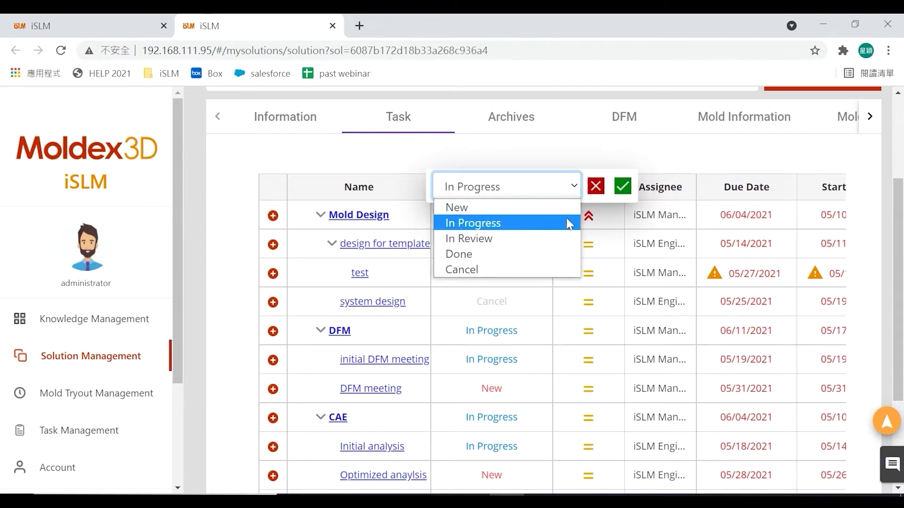
click(575, 188)
click(596, 186)
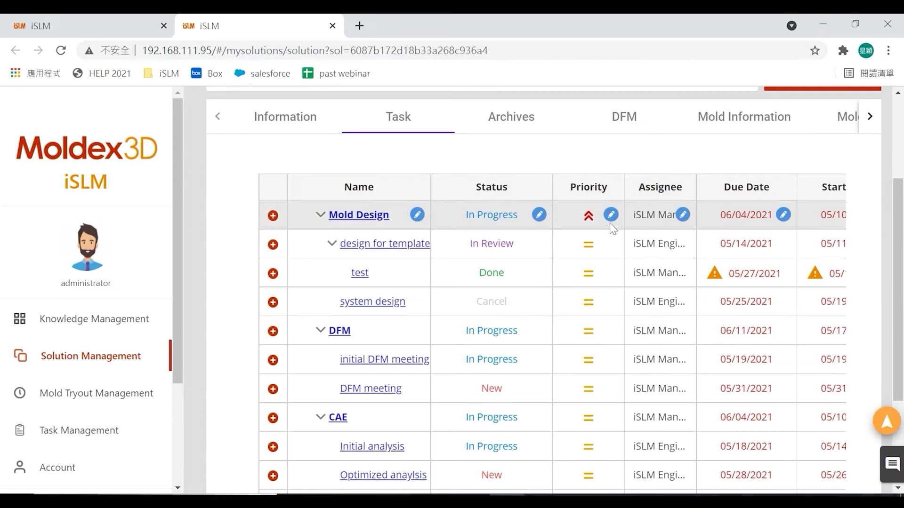
click(611, 216)
click(644, 187)
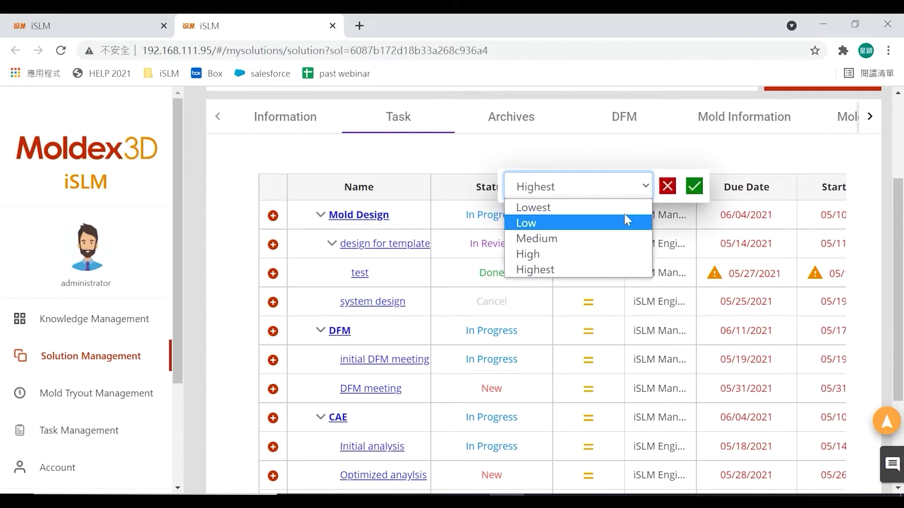
click(646, 188)
click(667, 186)
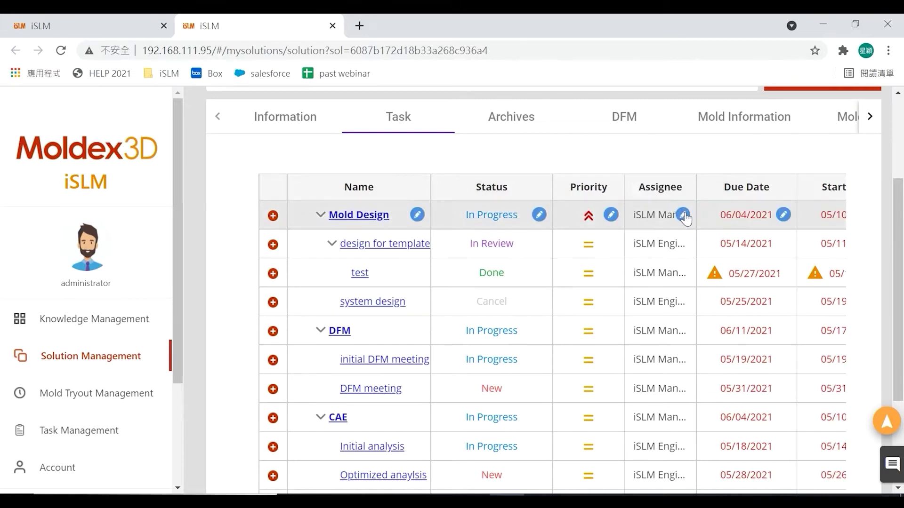
click(683, 215)
click(710, 190)
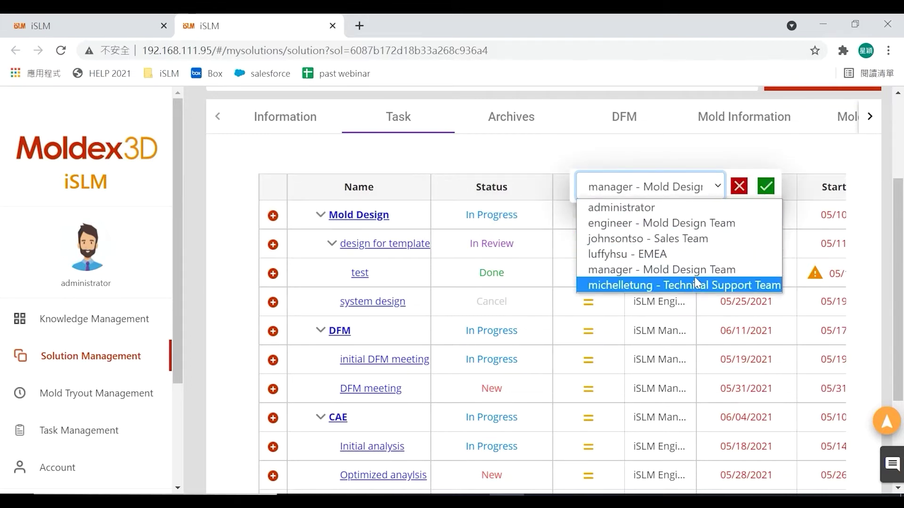
click(739, 187)
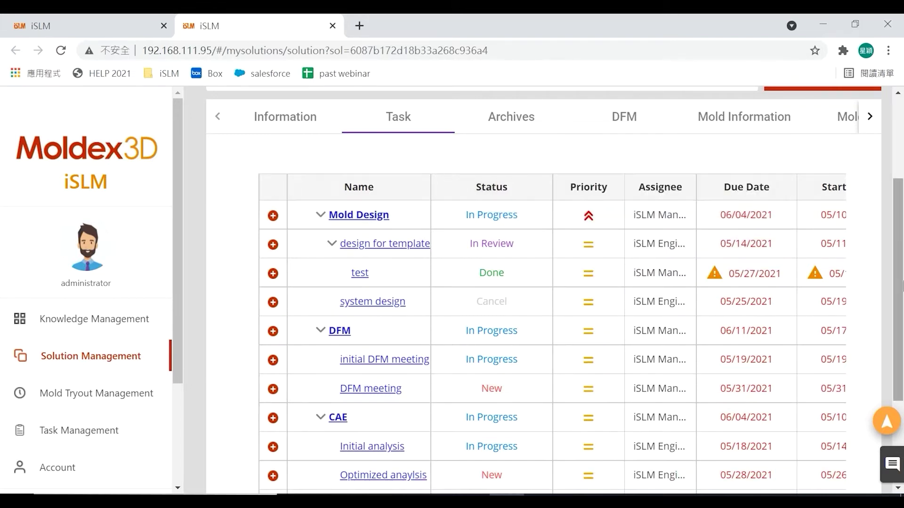
scroll(517, 330, down, 3)
drag(654, 477, 767, 483)
drag(900, 401, 901, 290)
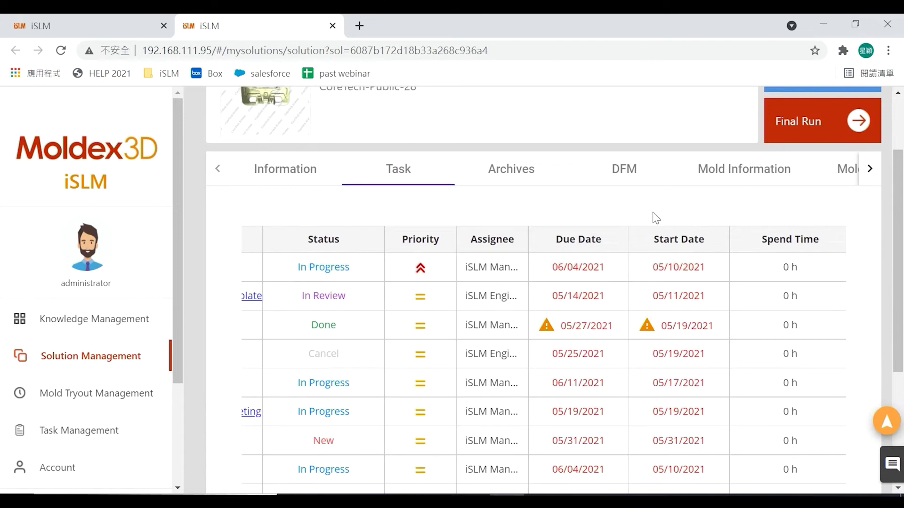
- Look through the solution's archived files and its DFM meeting records
click(525, 174)
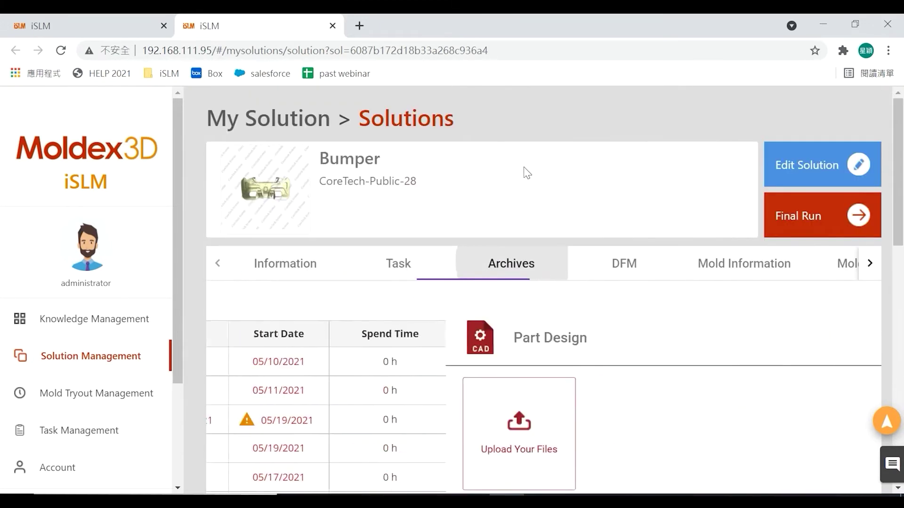
drag(902, 158, 902, 188)
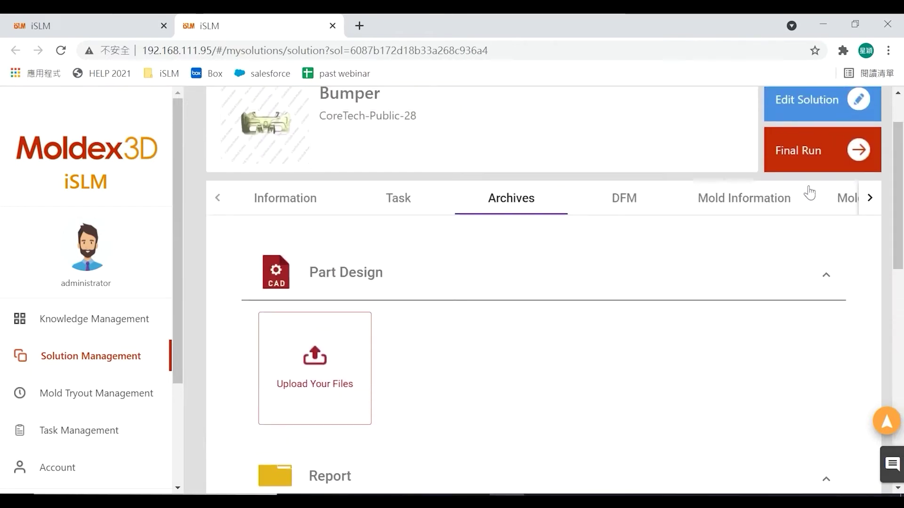
click(633, 210)
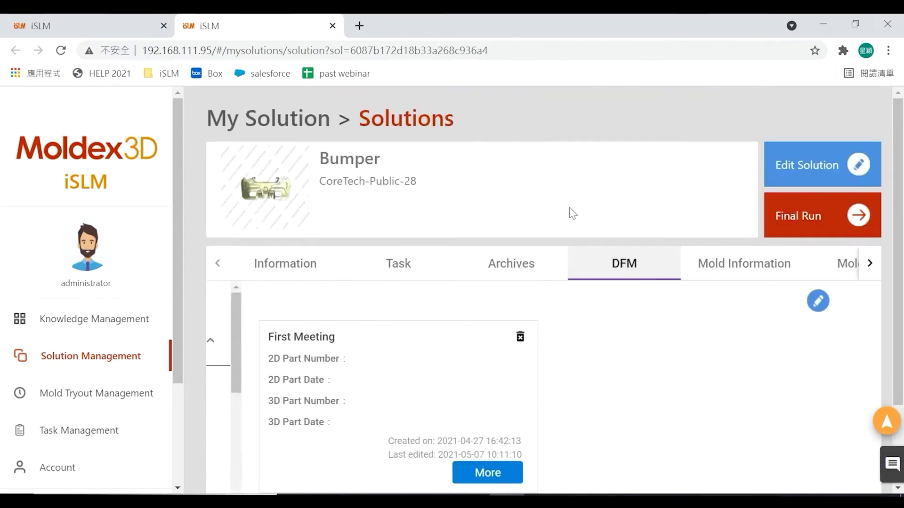
drag(902, 142, 902, 229)
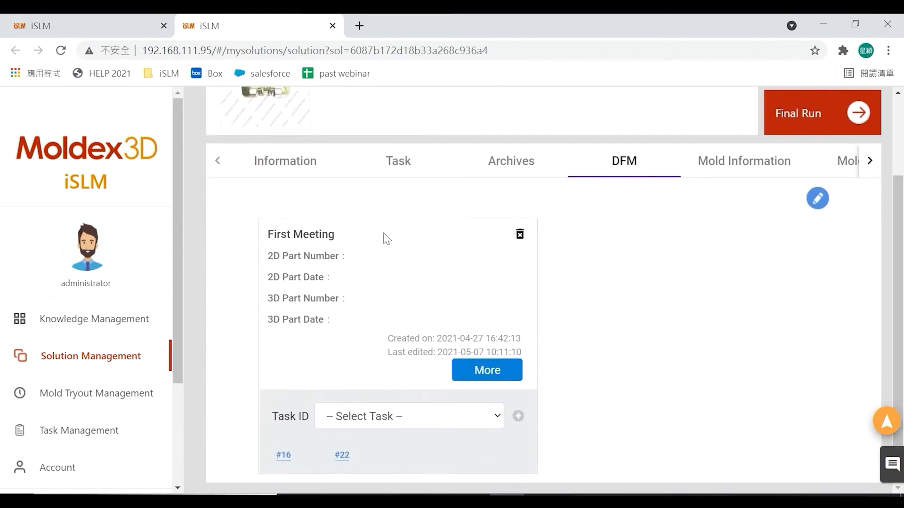
click(445, 423)
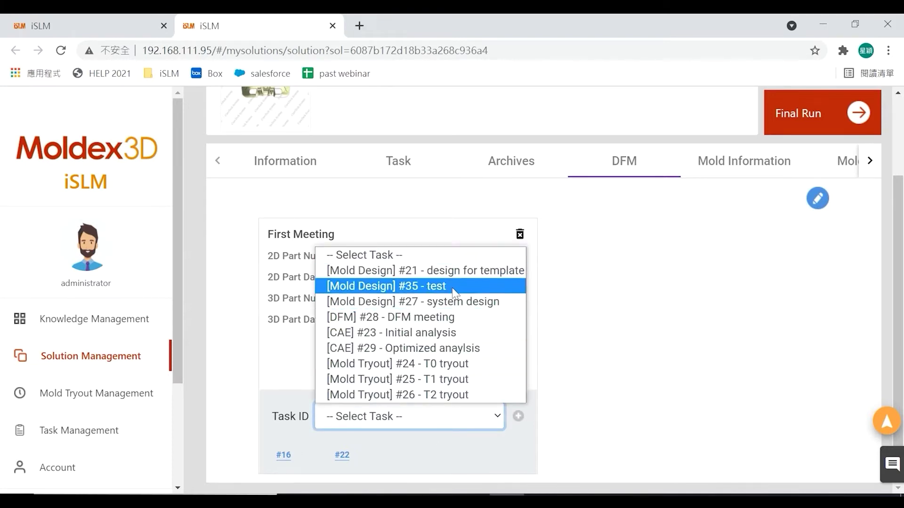
click(498, 426)
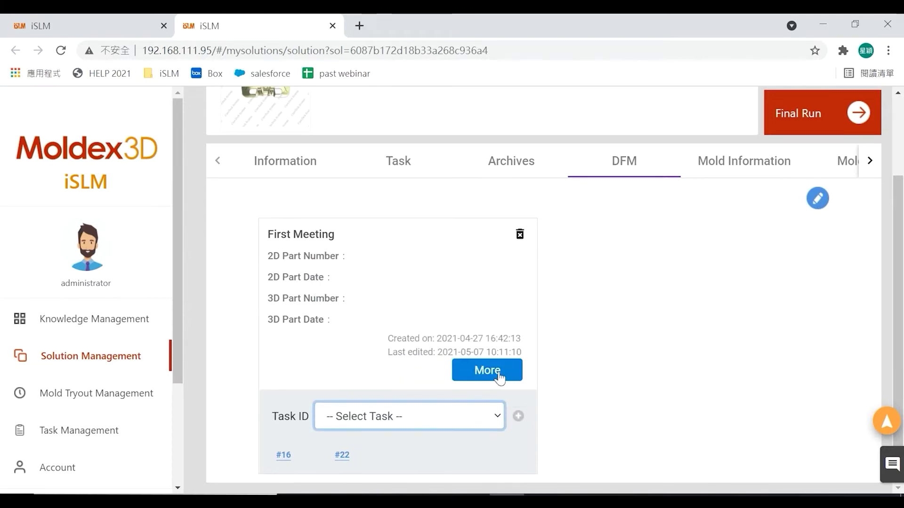
- Read the full First Meeting DFM details, including the DFM Guide, Parting Line and Gate Location notes
click(498, 374)
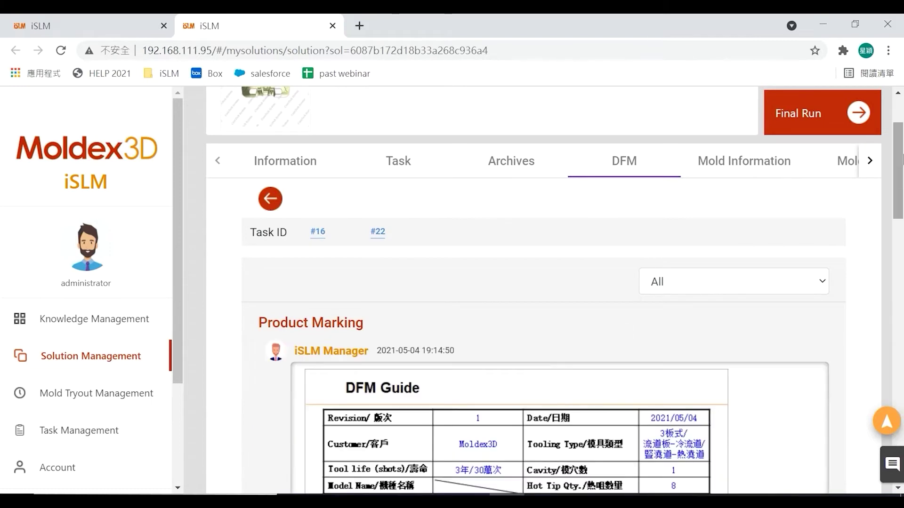
scroll(902, 159, down, 5)
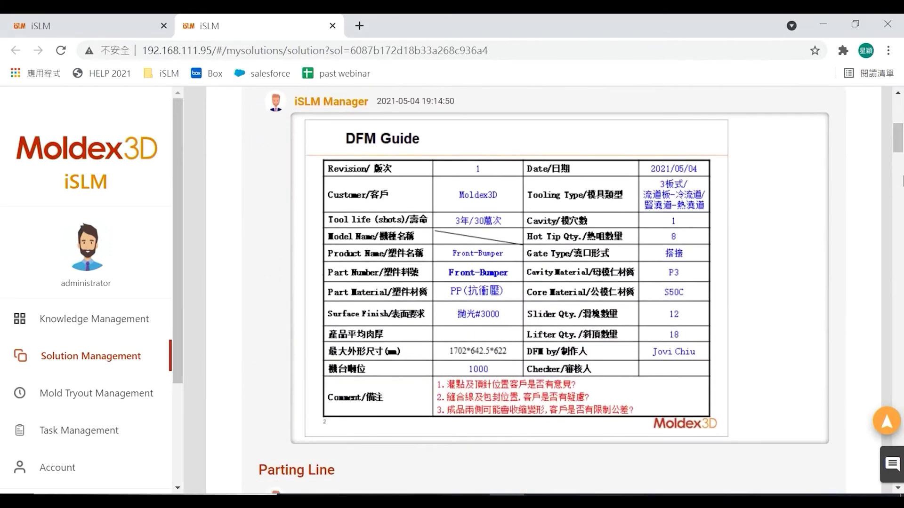
scroll(902, 169, down, 8)
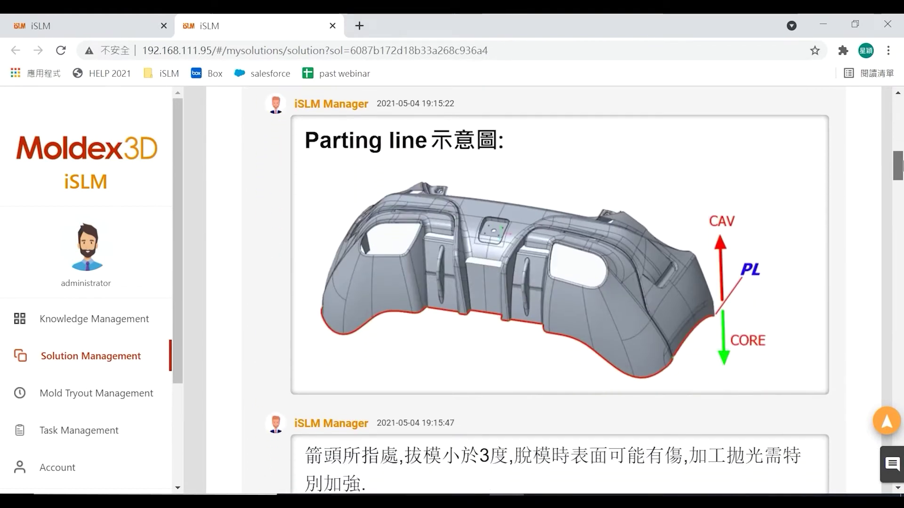
drag(901, 165, 901, 111)
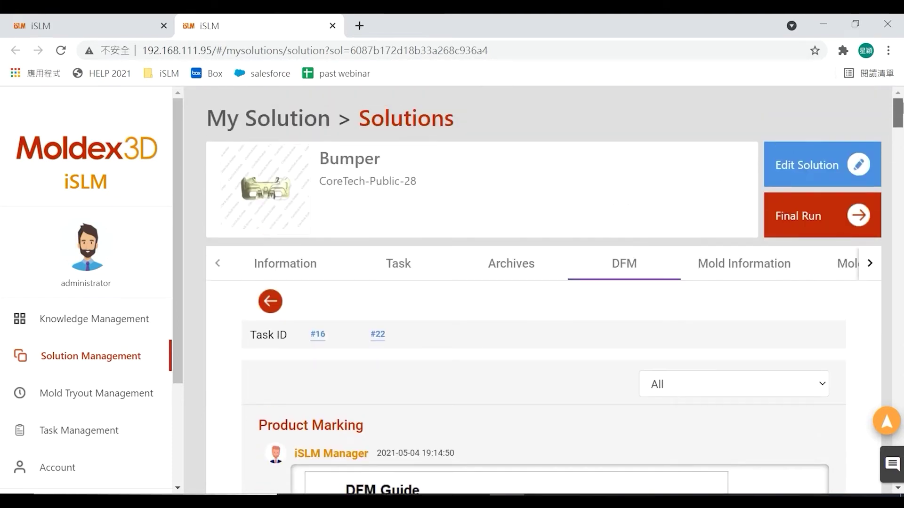
- Inspect the Mold Information structure fields, such as mold plates and tap, and close without saving
click(743, 276)
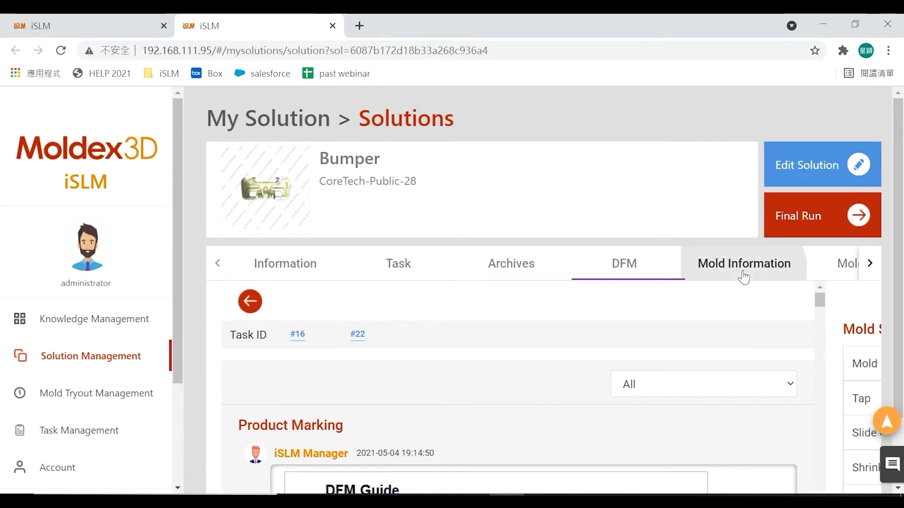
drag(901, 133, 901, 196)
click(818, 218)
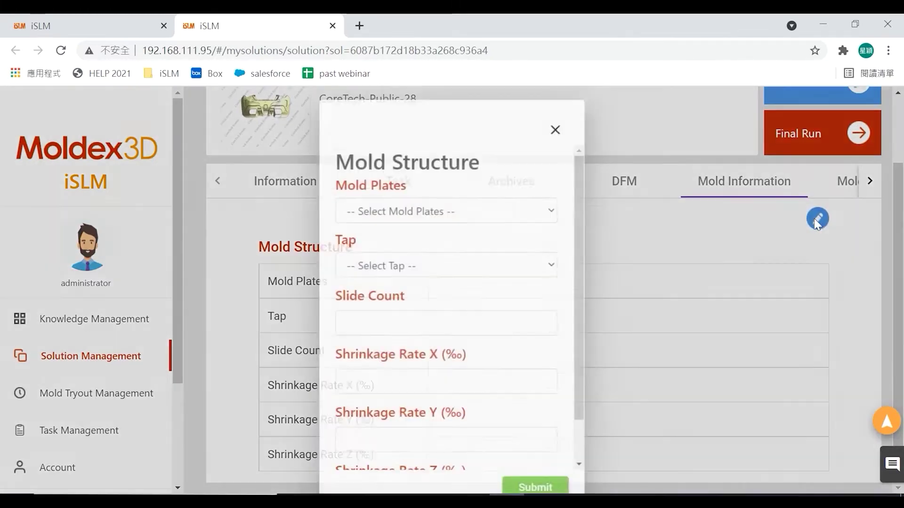
drag(587, 152, 606, 163)
click(493, 207)
click(495, 208)
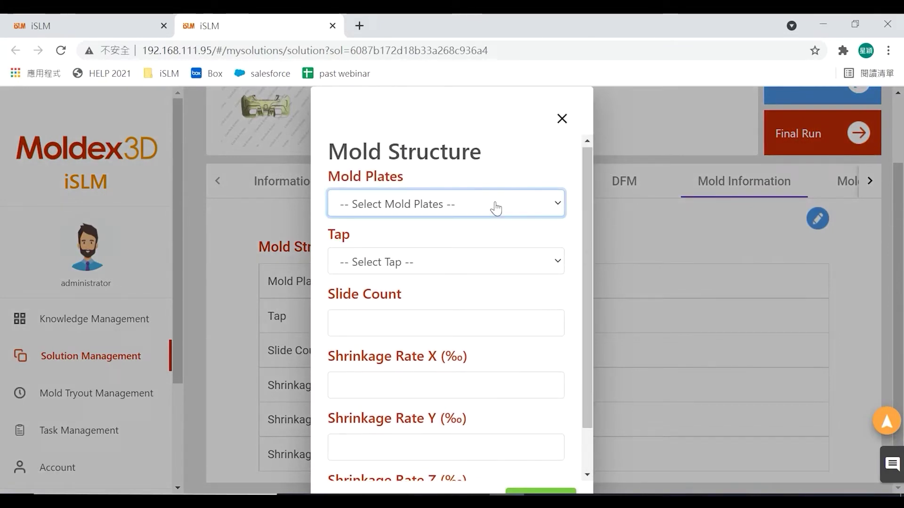
click(497, 263)
click(496, 264)
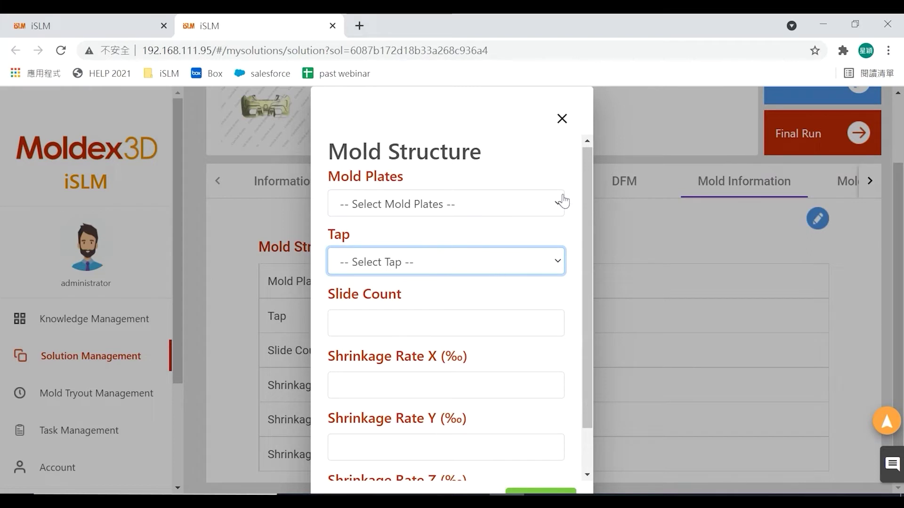
drag(586, 165, 567, 252)
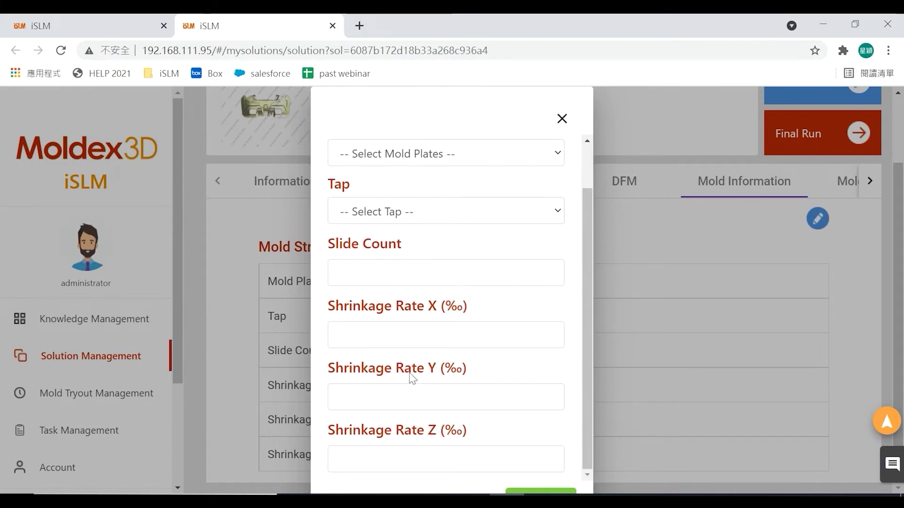
click(562, 119)
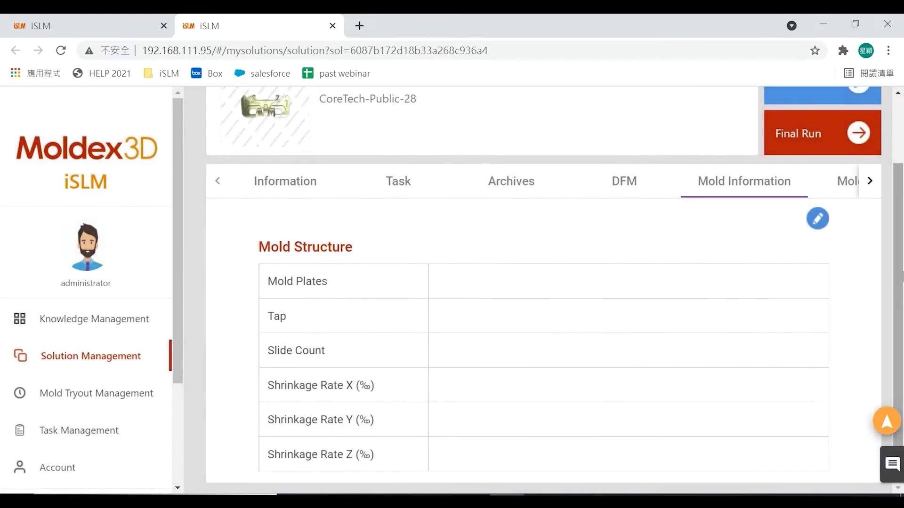
- Show the solution's Moldex3D projects and begin a zip project upload
click(871, 184)
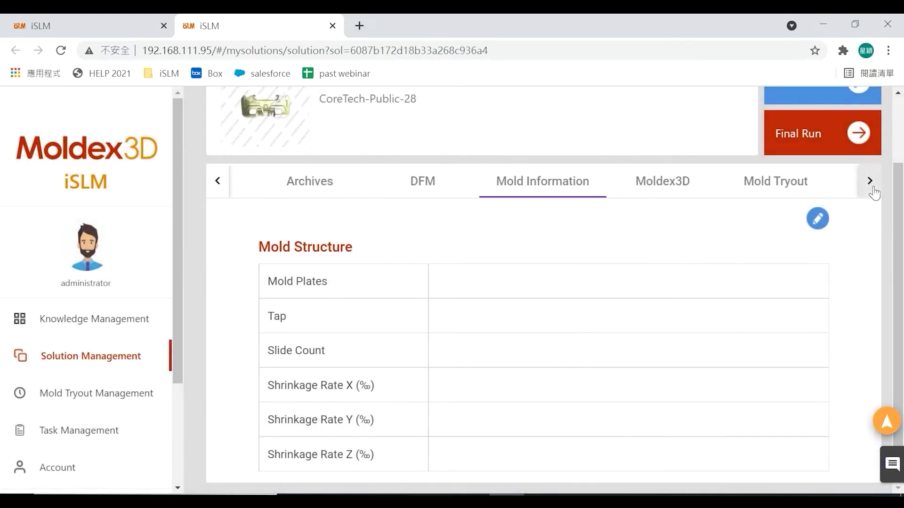
click(653, 188)
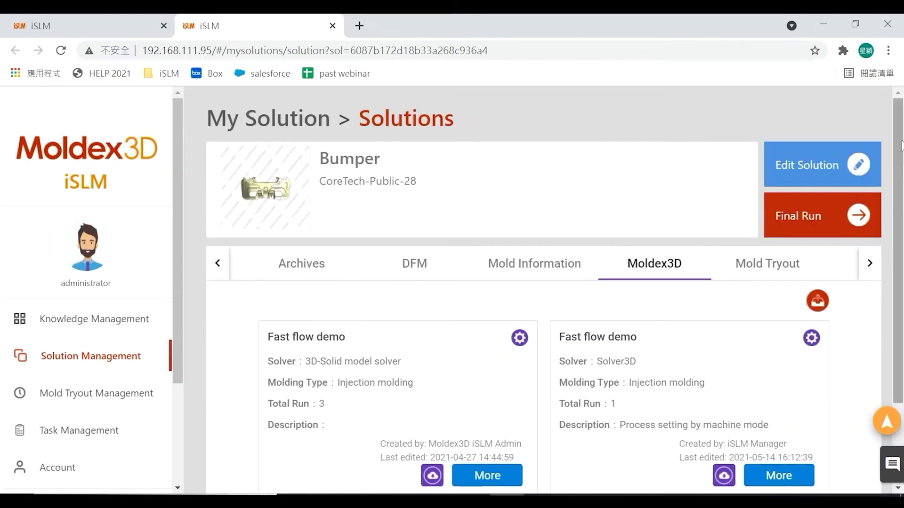
scroll(903, 208, down, 2)
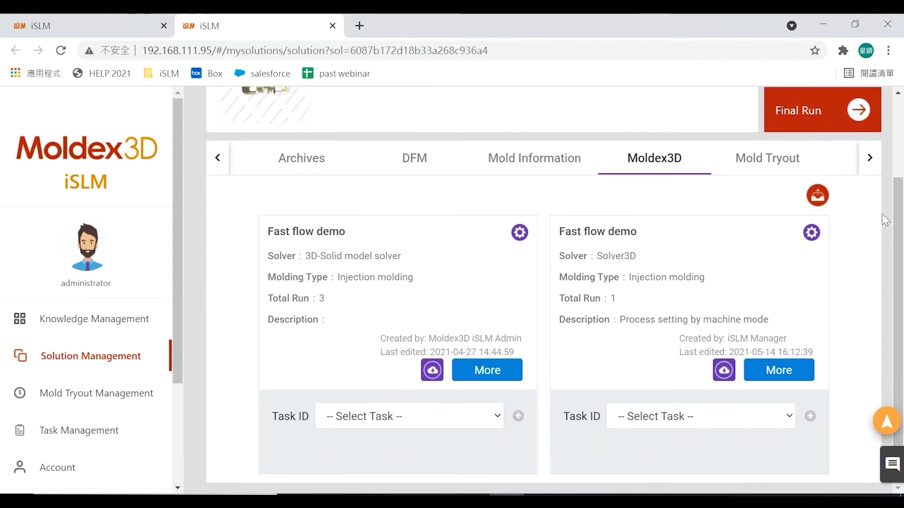
click(815, 206)
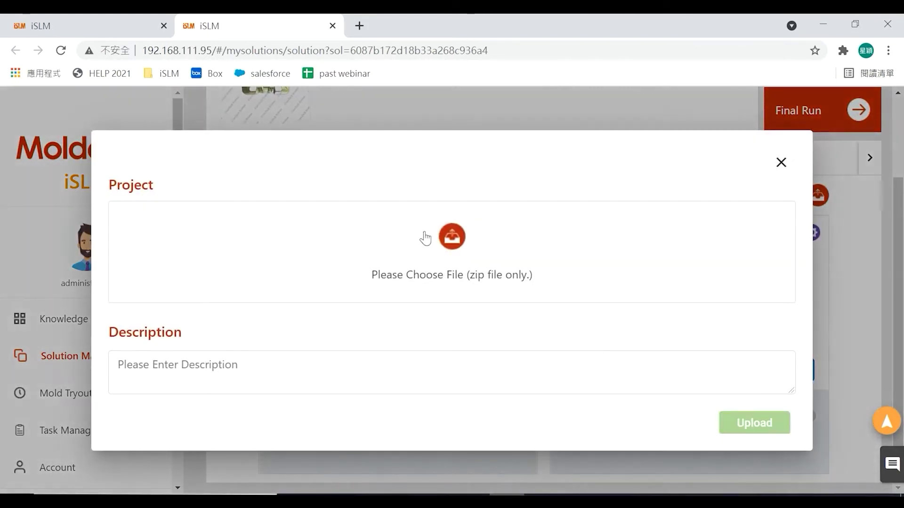
click(453, 241)
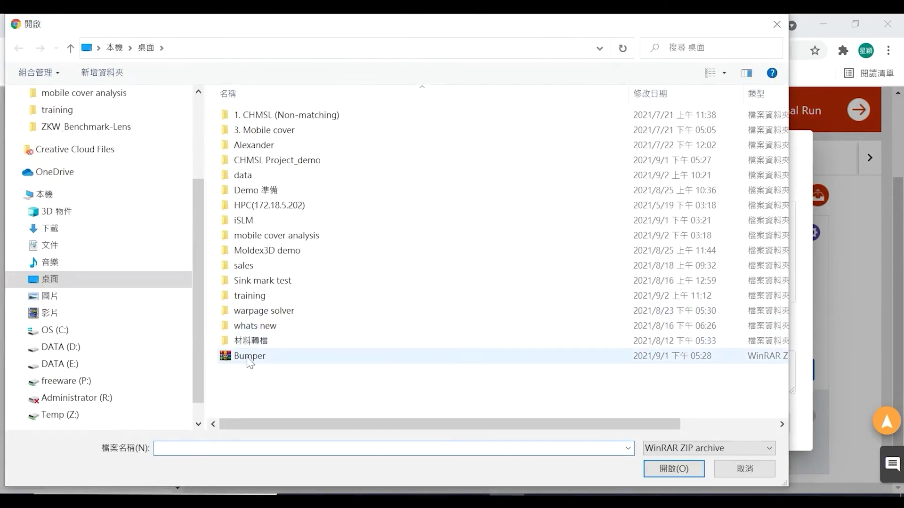
click(249, 358)
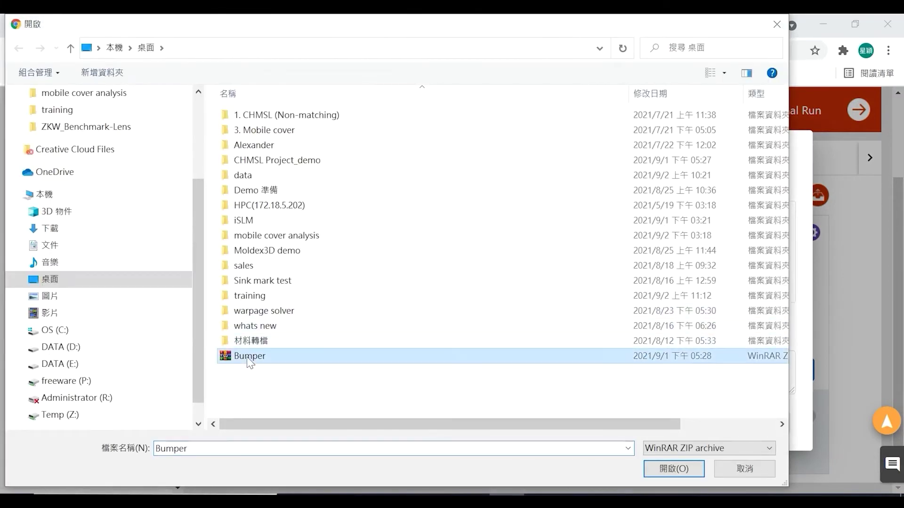
click(680, 468)
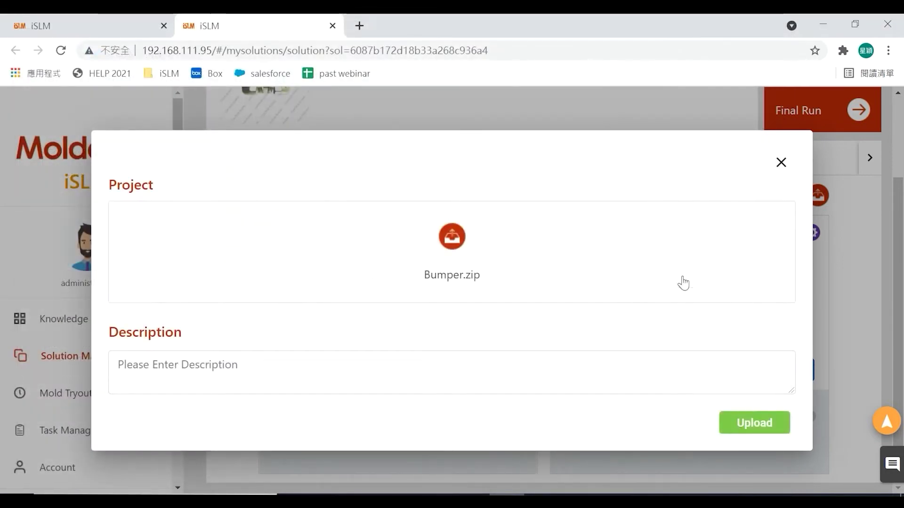
click(781, 162)
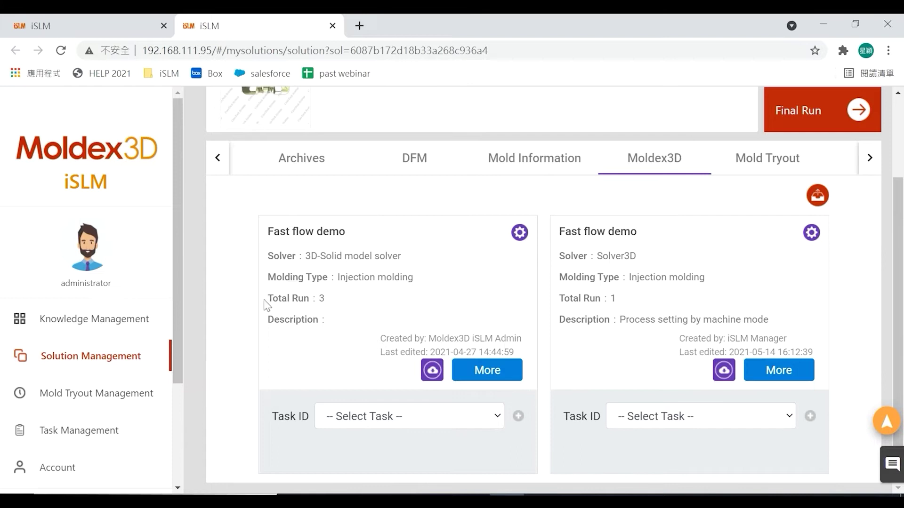
- Open the first Fast flow demo project and its Run01 results
click(499, 373)
scroll(900, 150, down, 1)
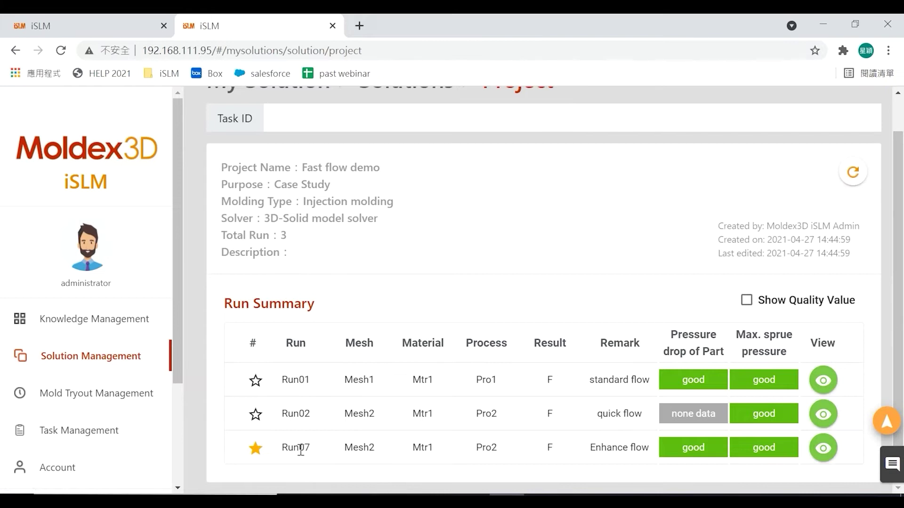
click(825, 385)
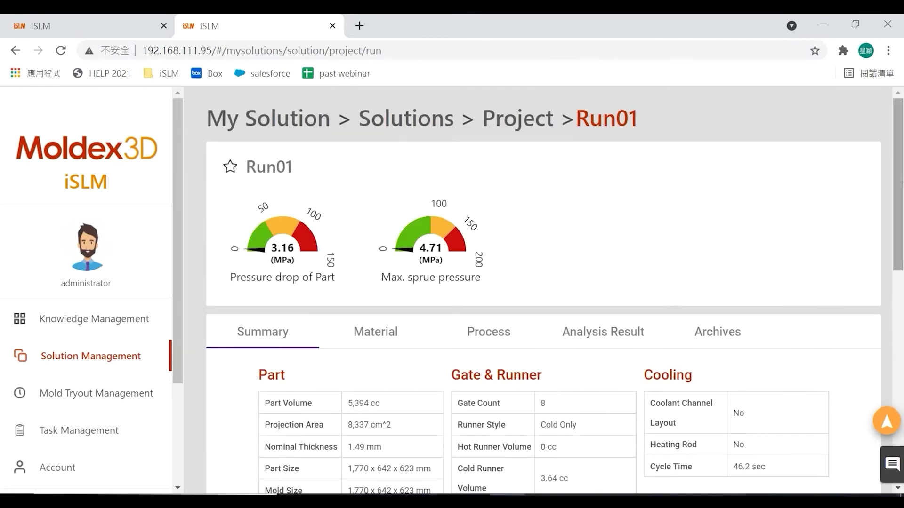
scroll(901, 174, down, 5)
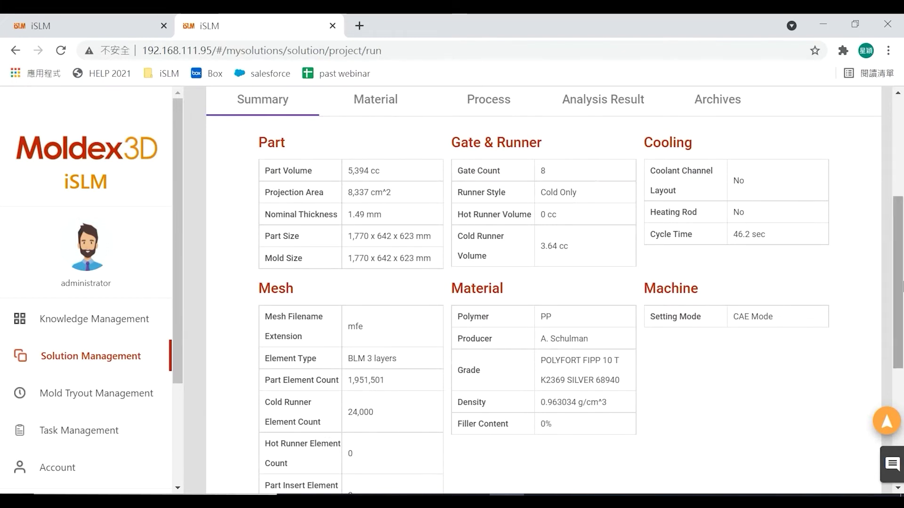
scroll(900, 287, up, 3)
- Review Run01's material details and its process settings
click(387, 224)
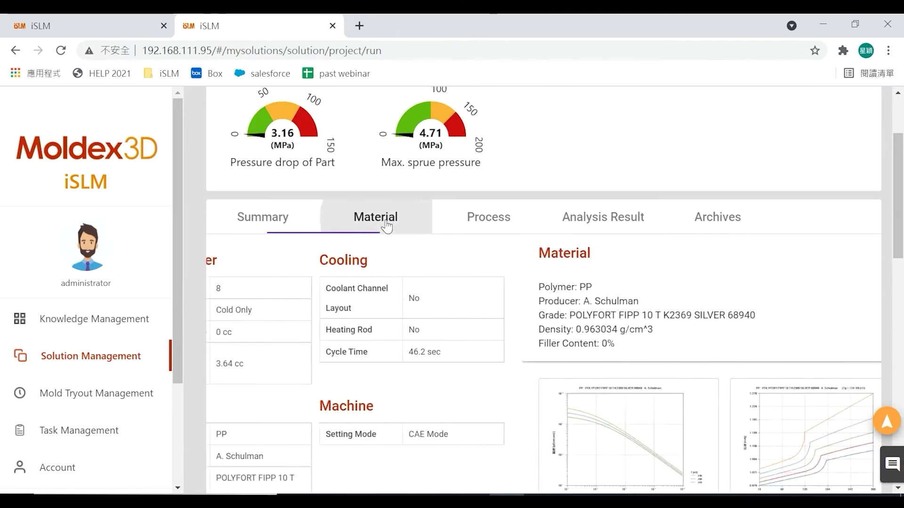
scroll(541, 283, down, 2)
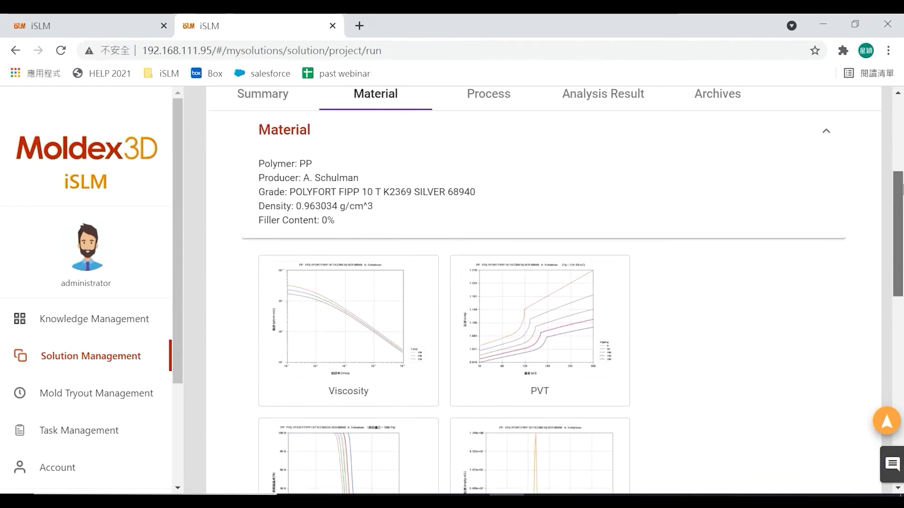
drag(901, 271, 901, 161)
click(489, 180)
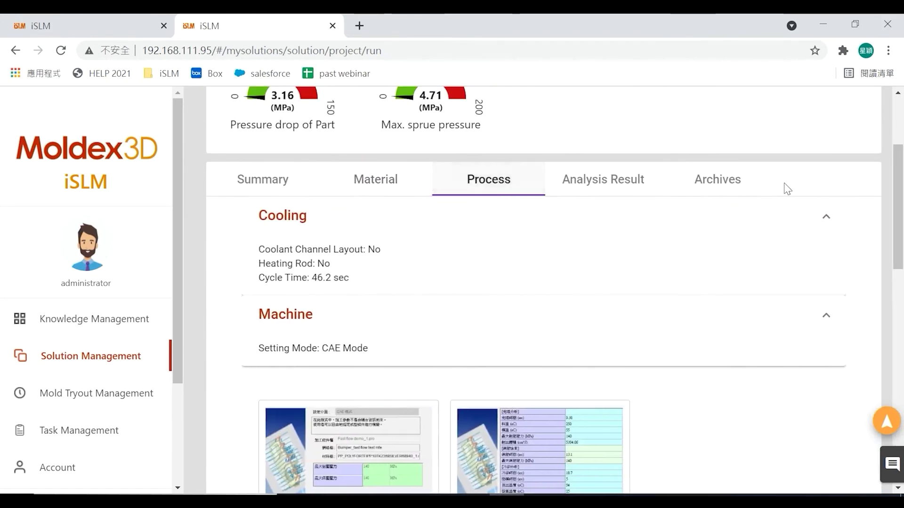
mouse_move(901, 158)
mouse_down()
mouse_move(901, 336)
mouse_move(900, 167)
mouse_up()
- Open the bumper result model in 3D, orbit and zoom around it, then fit it back
click(639, 158)
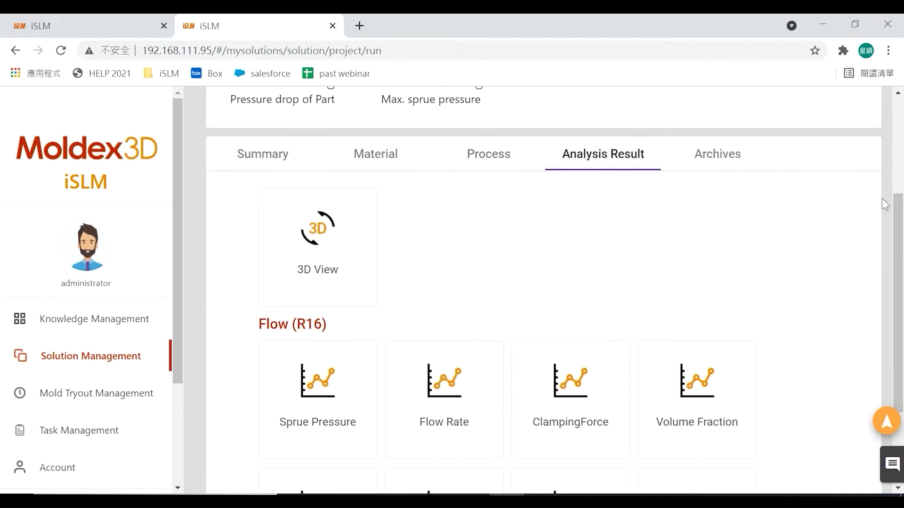
click(323, 250)
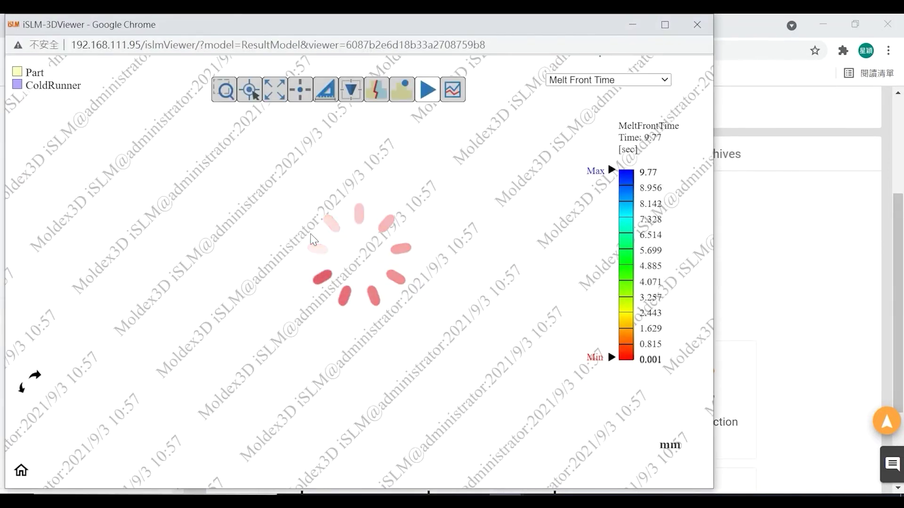
drag(283, 288, 334, 235)
drag(439, 244, 319, 162)
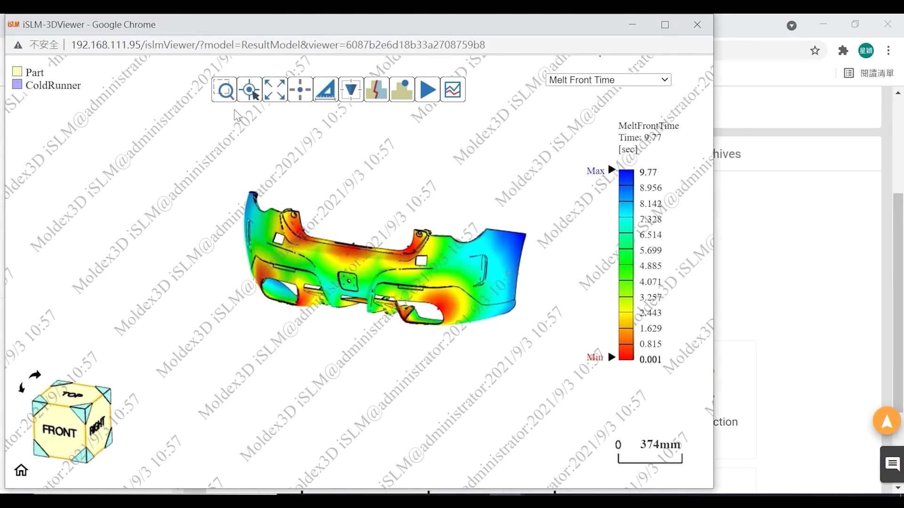
click(225, 92)
drag(308, 199, 522, 365)
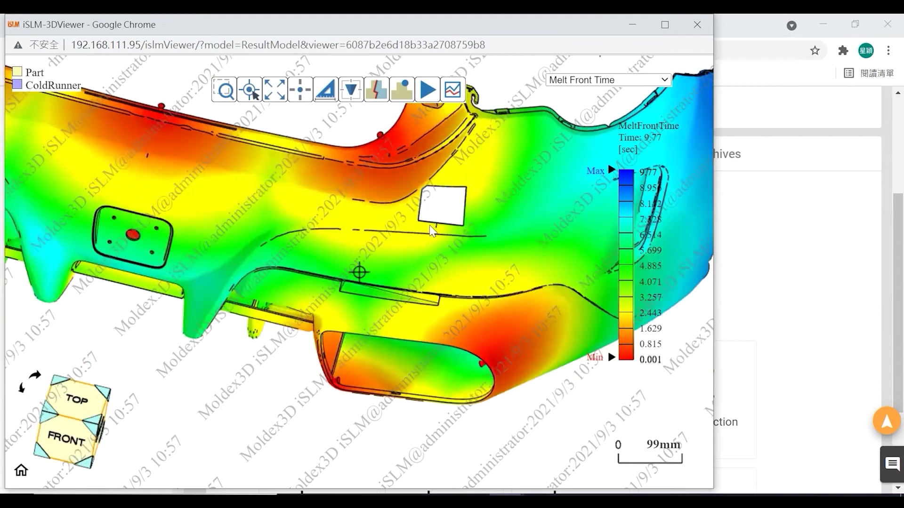
drag(430, 225, 434, 168)
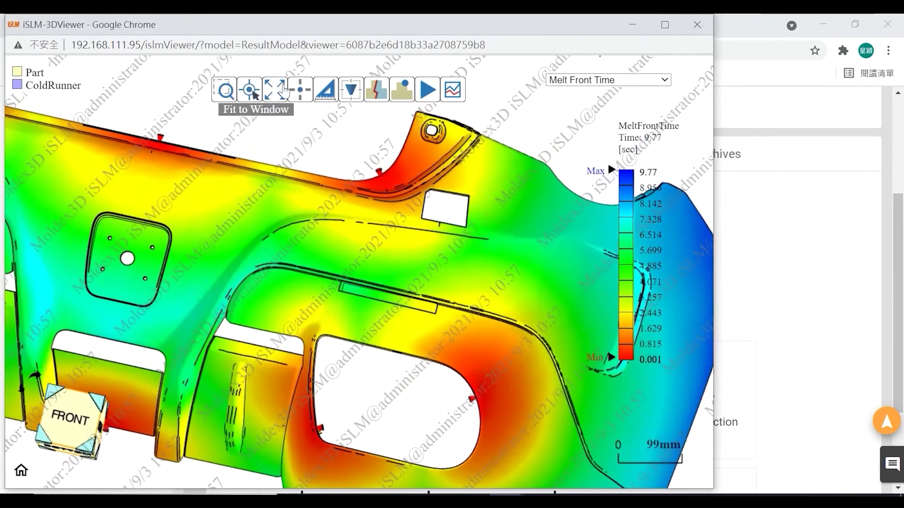
click(283, 90)
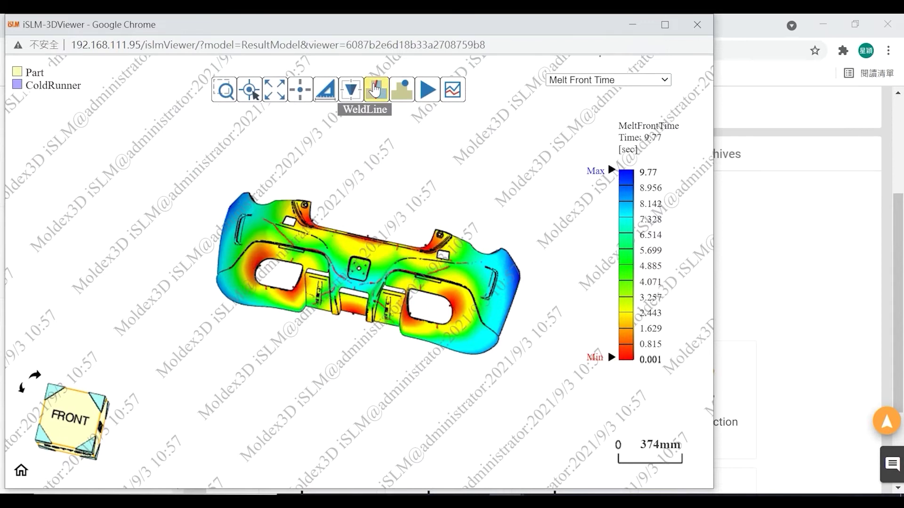
- Toggle Airtraps on and off, play the MeltFront animation, and overlay the Sprue Pressure chart
click(408, 95)
click(408, 95)
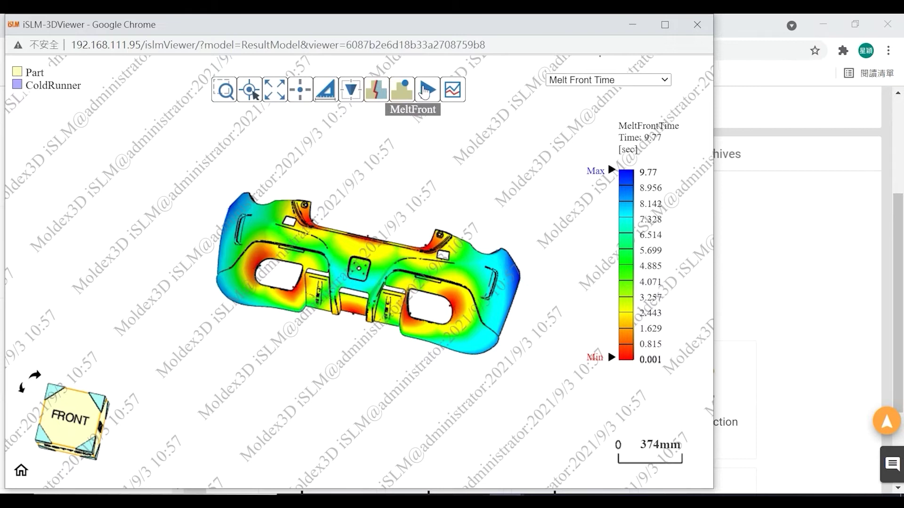
click(425, 91)
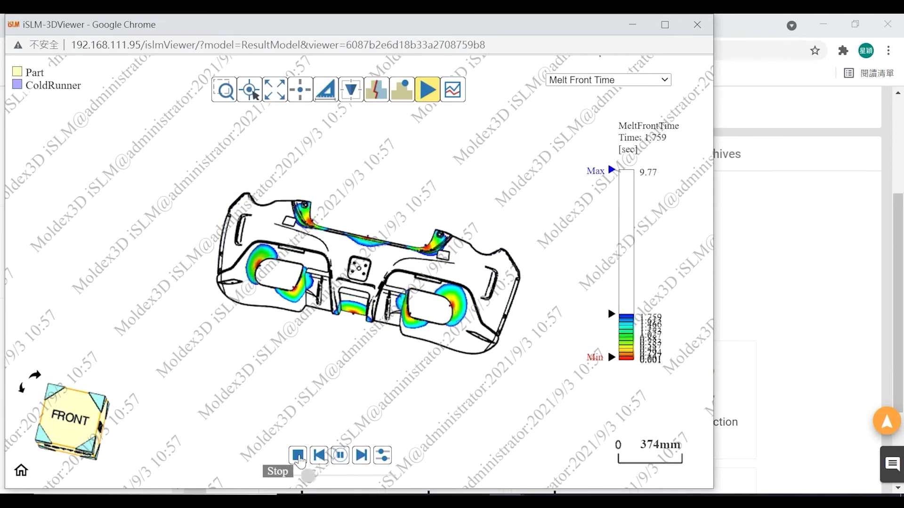
click(298, 456)
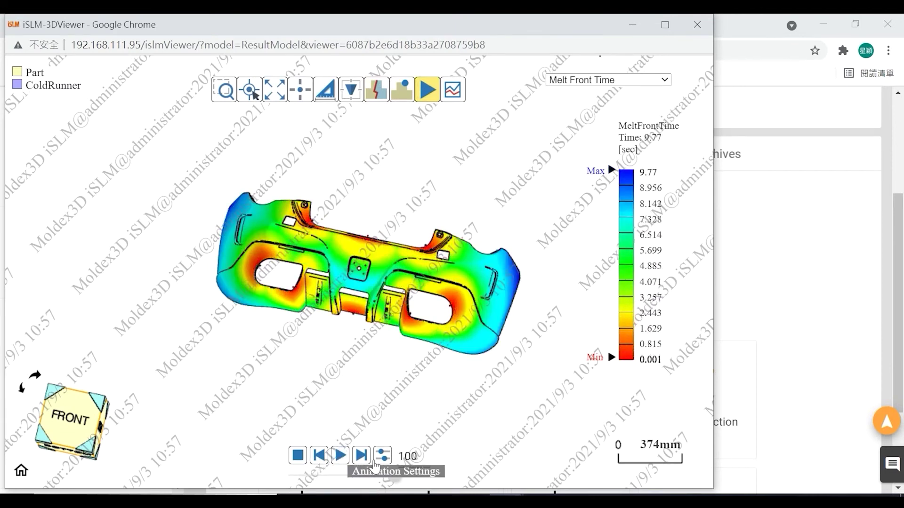
click(384, 457)
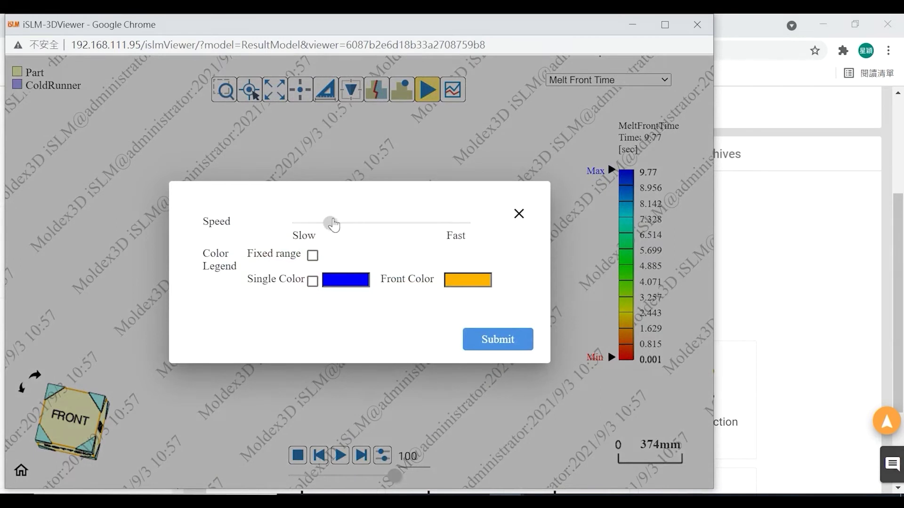
click(518, 215)
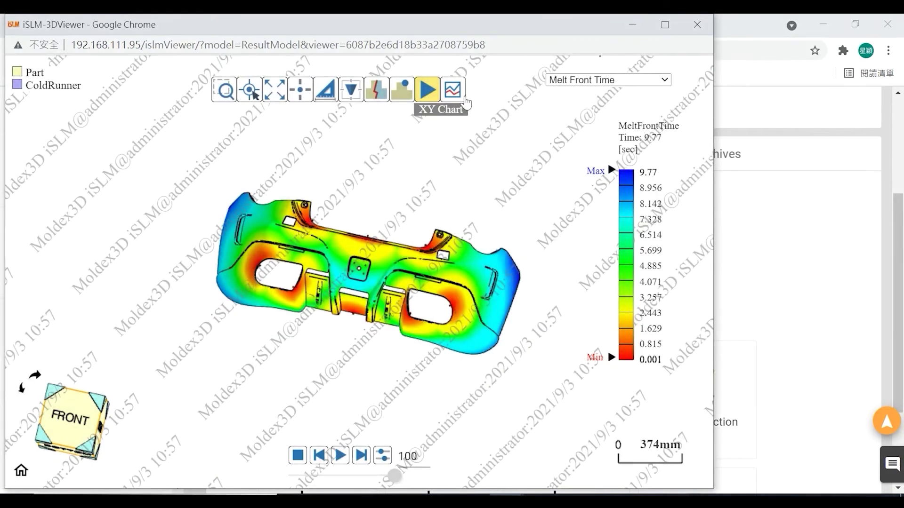
click(464, 98)
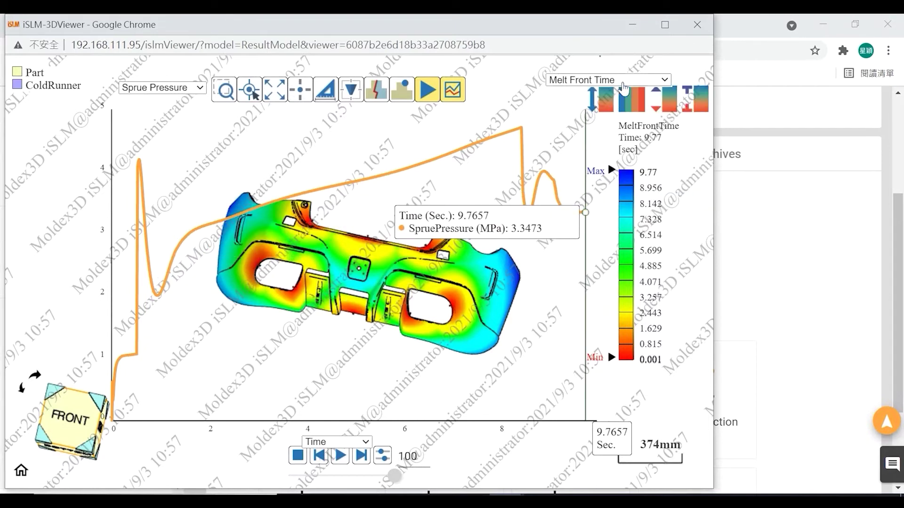
click(625, 82)
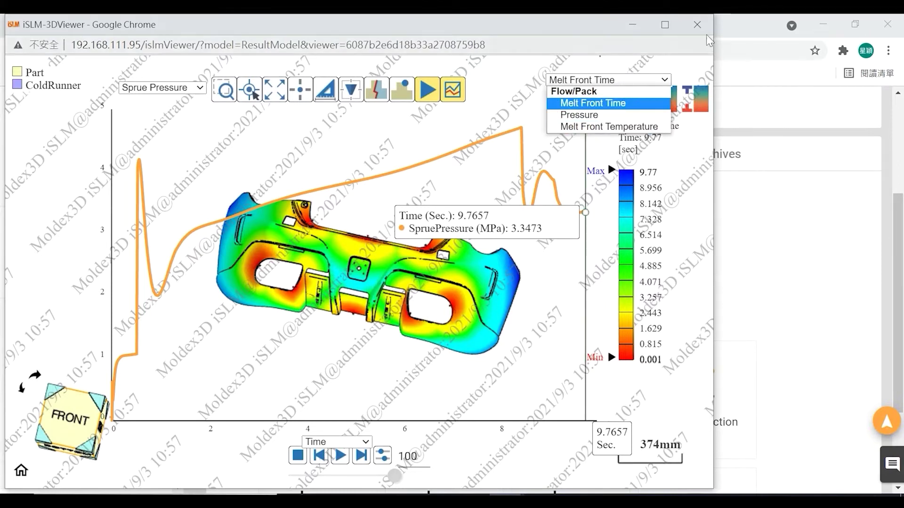
- Close the 3D viewer, then view and close the Flow Rate chart with Time as the x-axis
click(697, 25)
scroll(901, 226, down, 3)
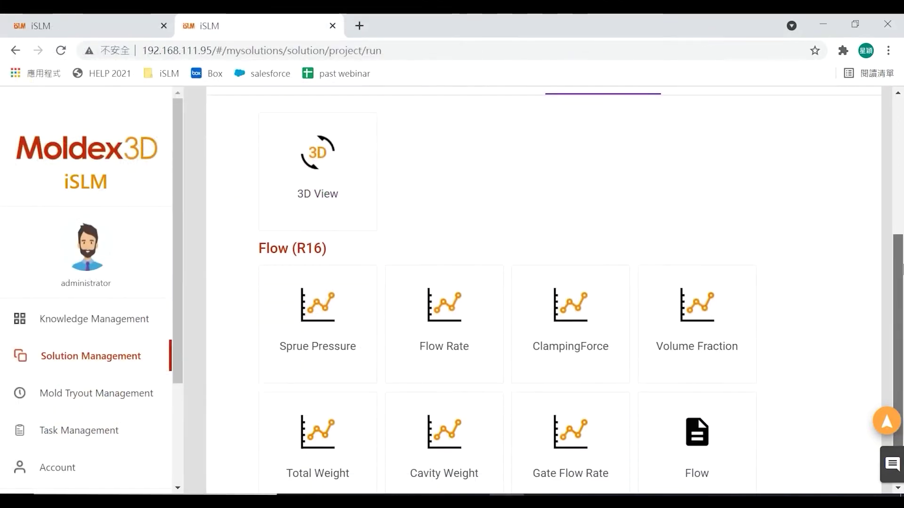
click(473, 282)
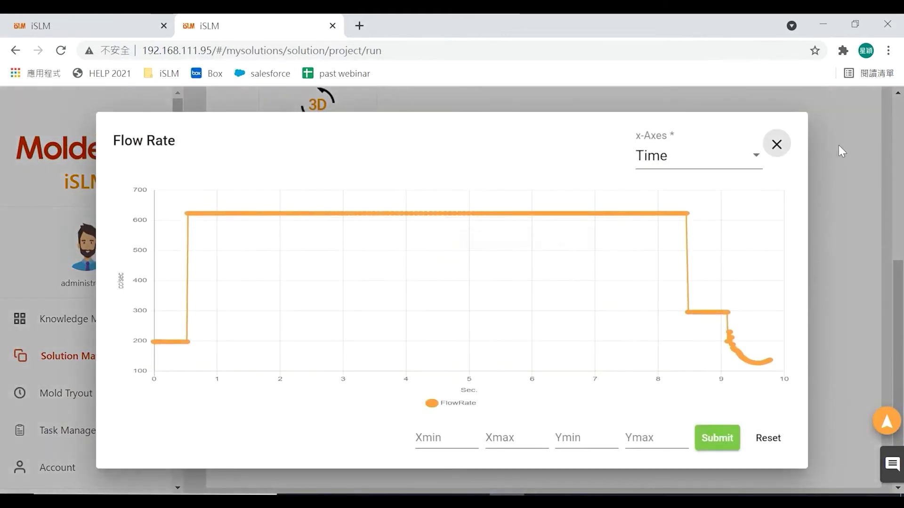
click(725, 161)
click(668, 156)
click(776, 145)
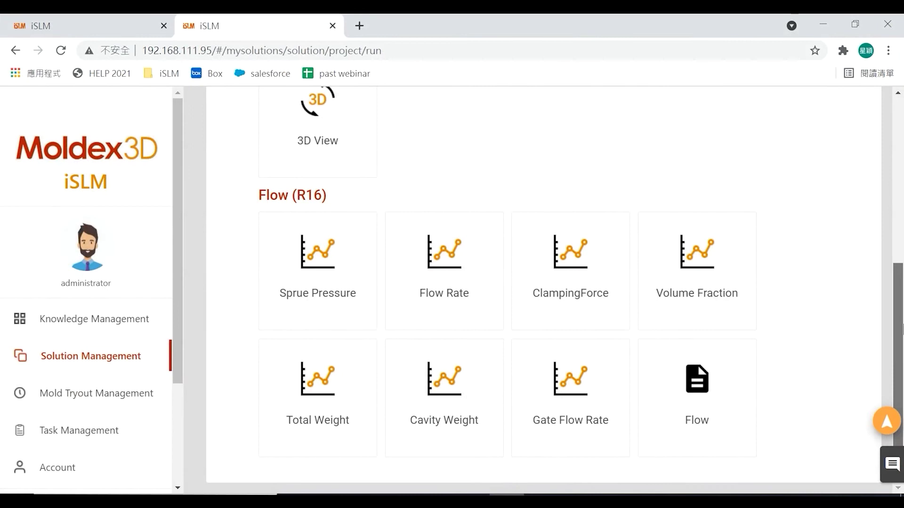
scroll(902, 200, up, 3)
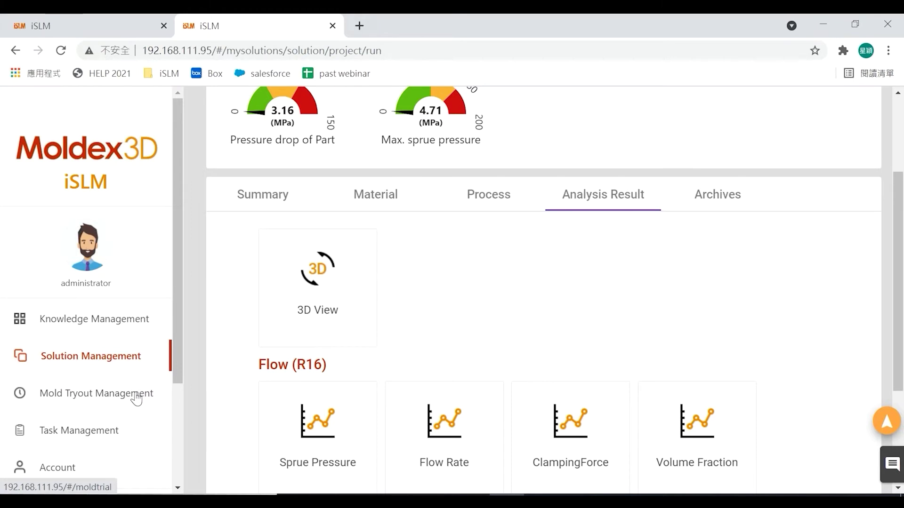
- Go to Mold Tryout Management and select the CoreTech-Public-06 panel solution
click(136, 399)
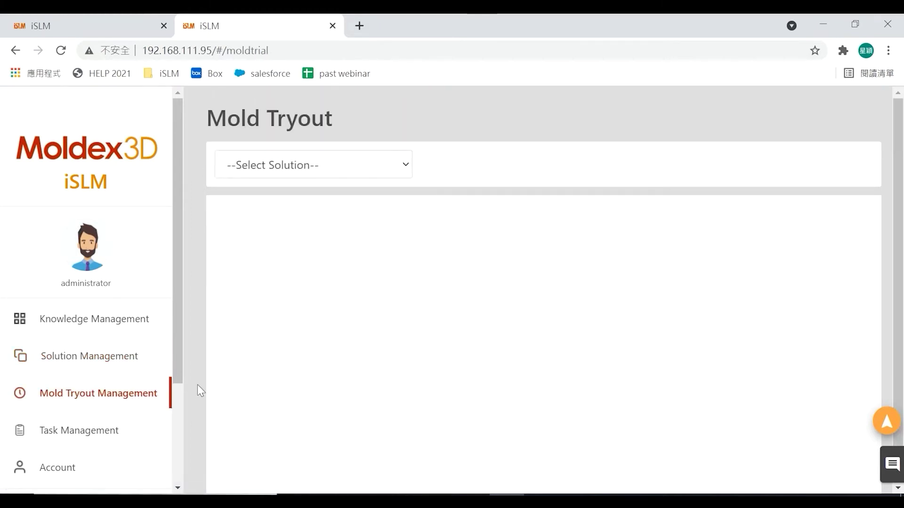
click(308, 175)
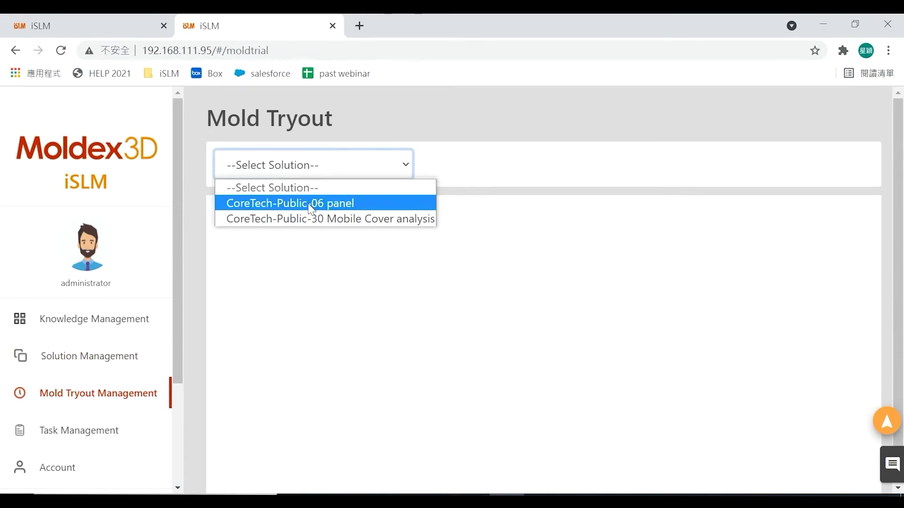
click(310, 204)
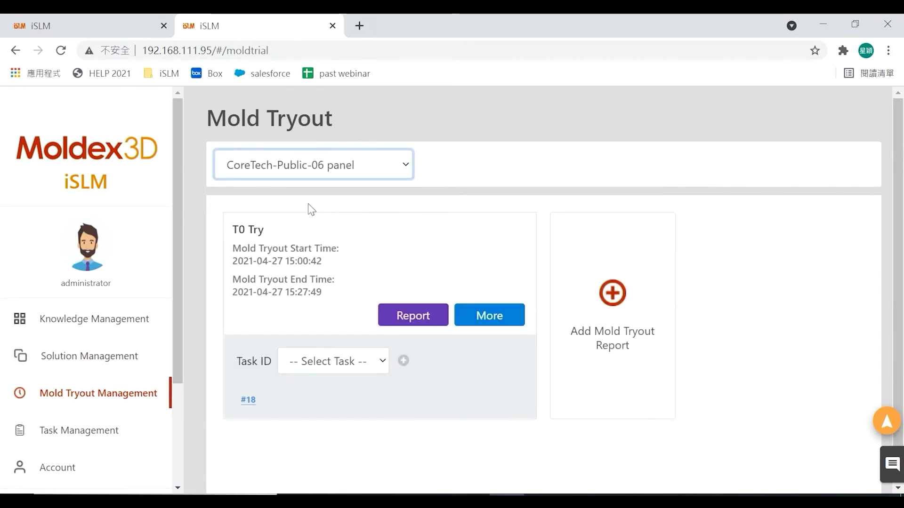
- Preview the T0 Try Moldex3D Mold Tryout Sheet report, scroll through it, and close it
click(416, 322)
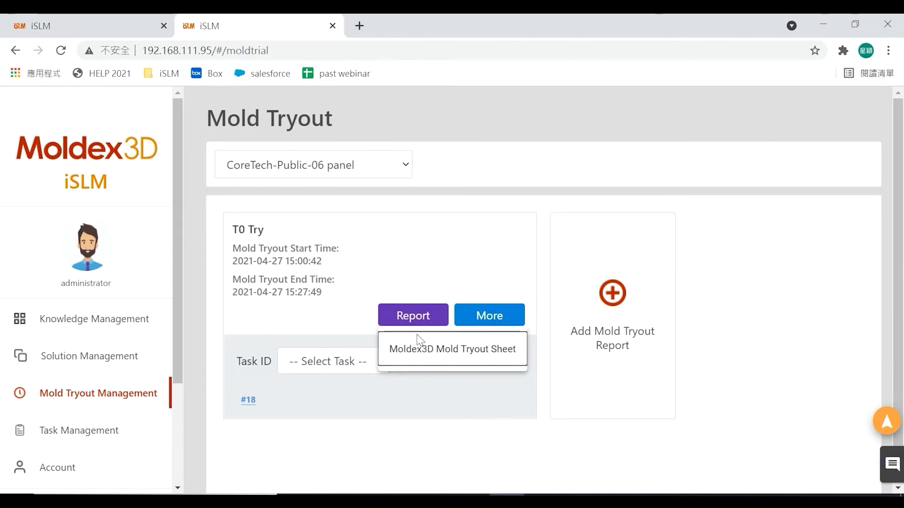
click(434, 361)
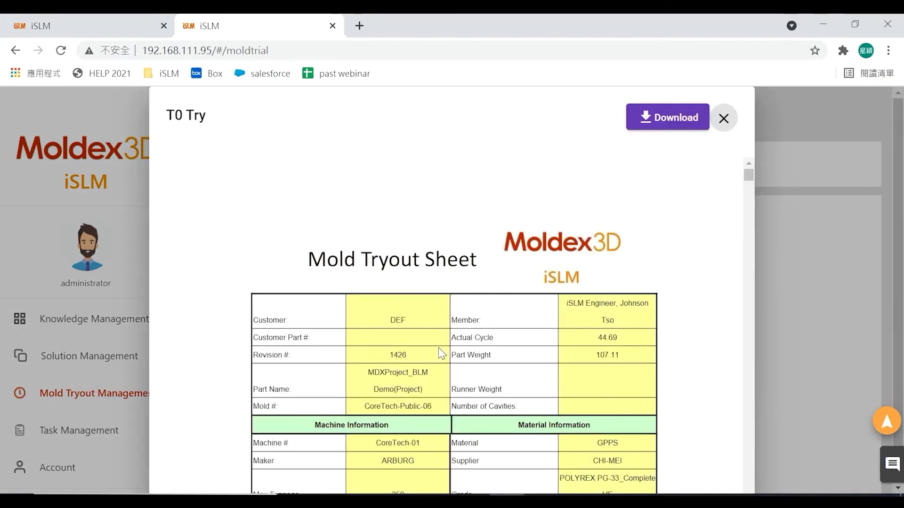
drag(745, 176, 751, 201)
scroll(656, 285, down, 8)
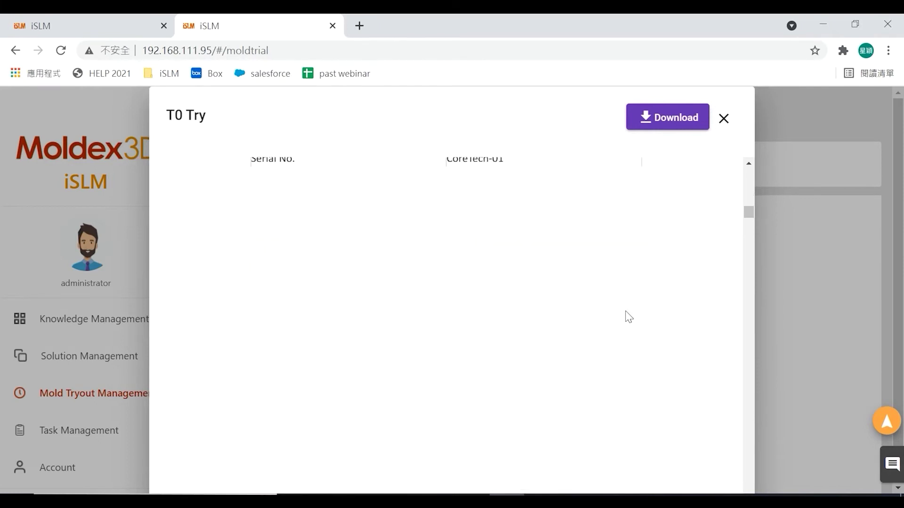
scroll(628, 317, up, 6)
scroll(629, 317, down, 3)
scroll(628, 317, down, 10)
scroll(628, 317, down, 12)
scroll(628, 316, down, 12)
scroll(628, 317, down, 5)
click(724, 118)
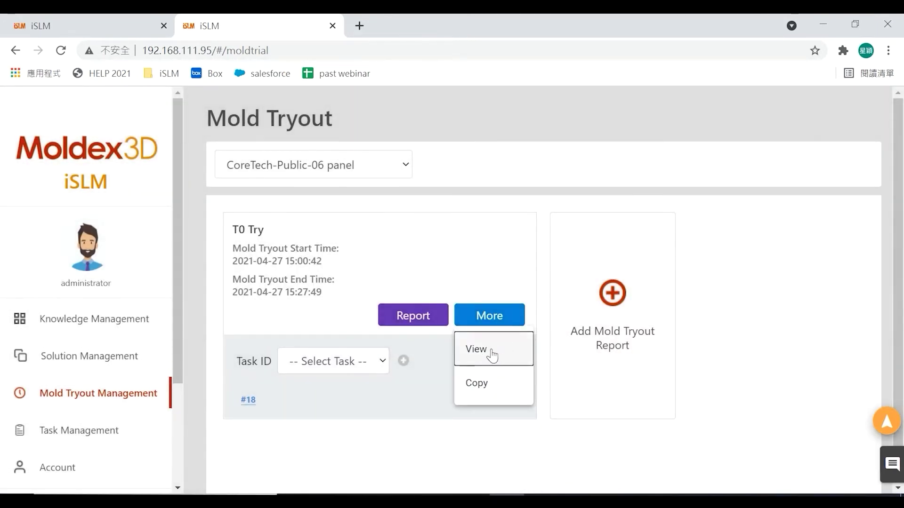
- Open the T0 Try record, add a 'for demo' line to Precautions, and submit
click(492, 356)
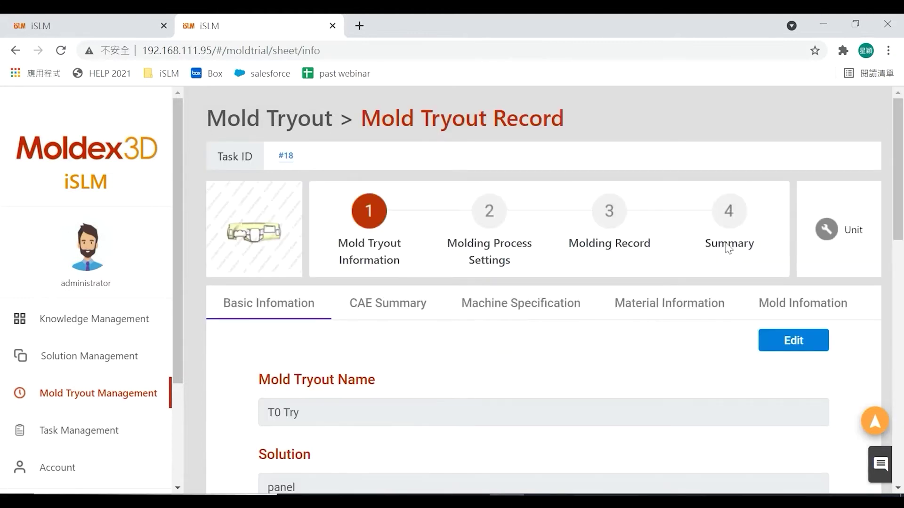
drag(898, 146, 901, 332)
click(810, 229)
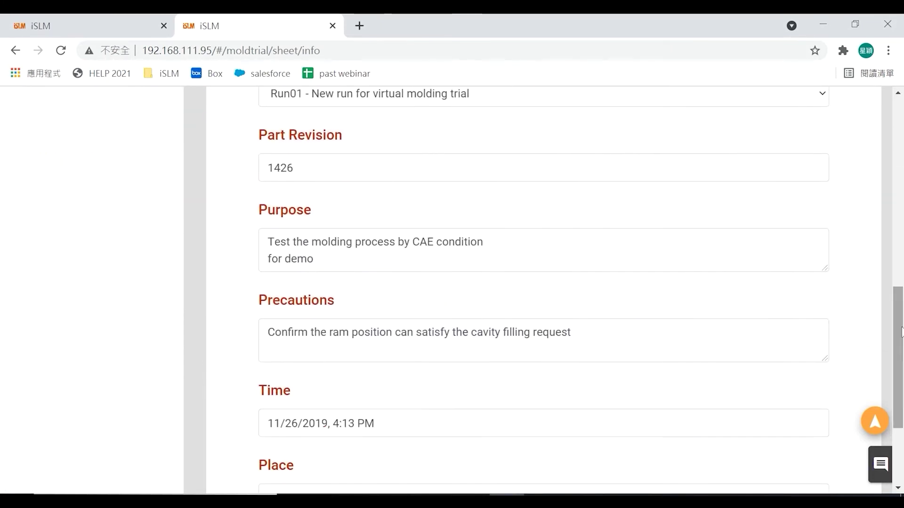
click(350, 350)
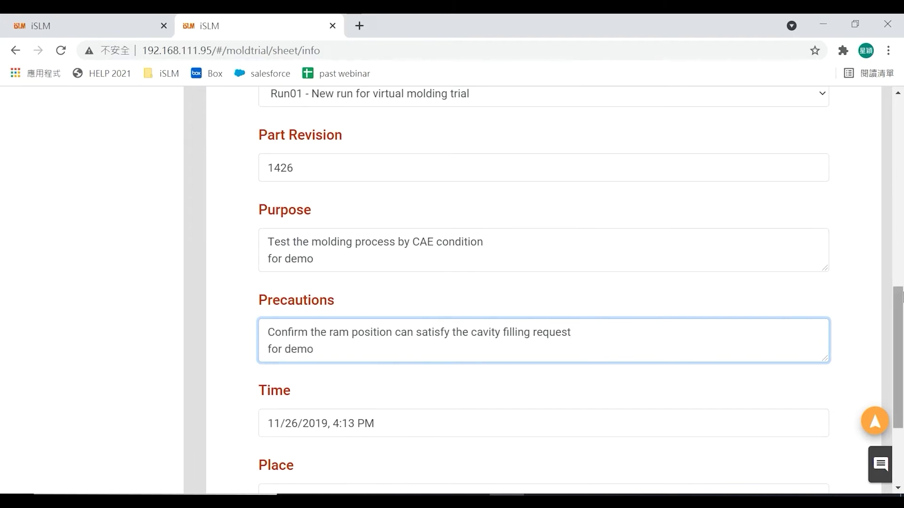
scroll(899, 282, up, 10)
click(807, 284)
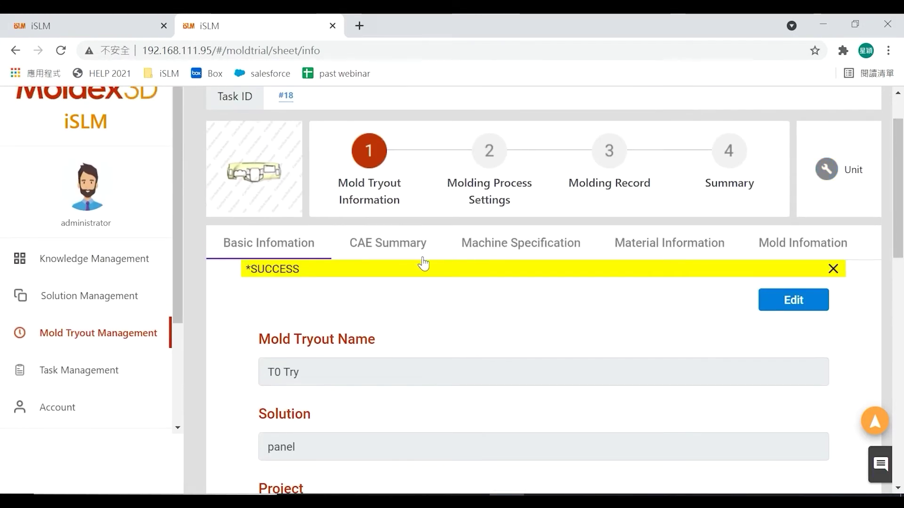
- Browse the T0 Try record's CAE Summary, Machine Specification, Material Information and Mold Information tabs
click(407, 251)
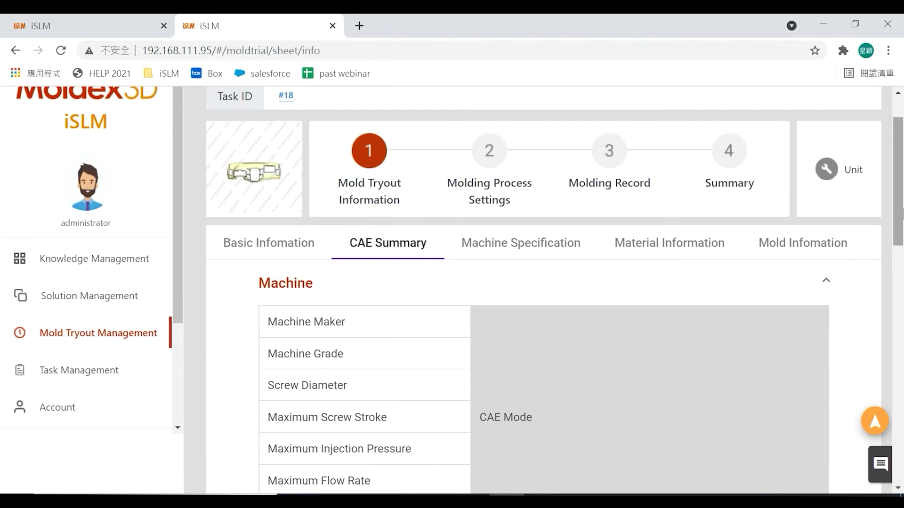
mouse_move(903, 168)
mouse_down()
mouse_move(902, 316)
mouse_move(898, 181)
mouse_up()
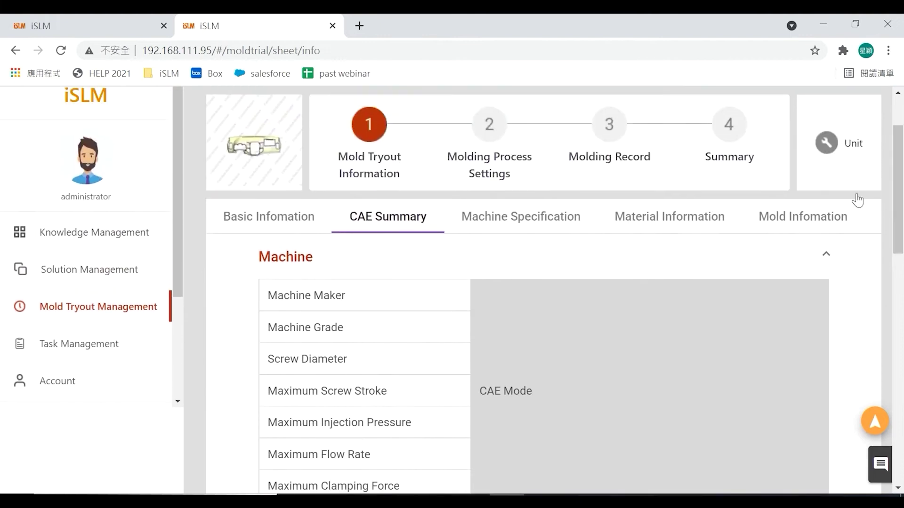
click(557, 221)
drag(901, 168, 902, 393)
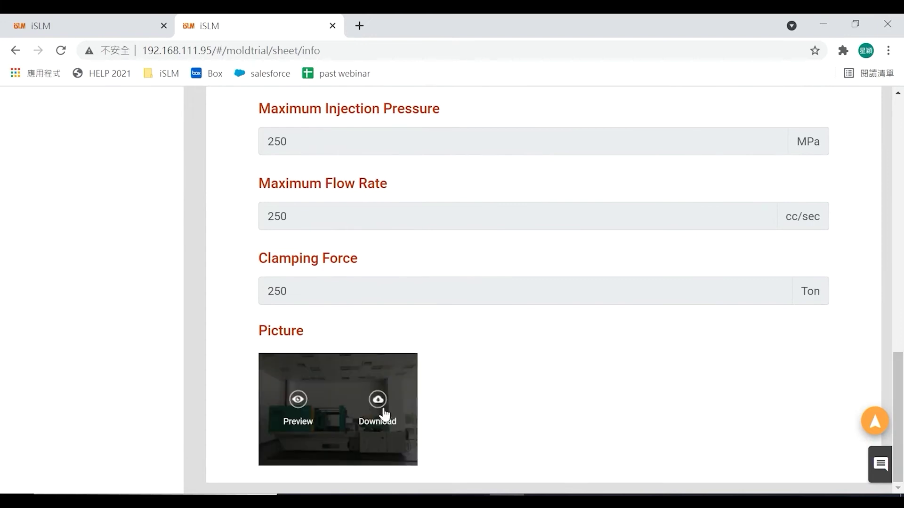
drag(902, 399, 873, 196)
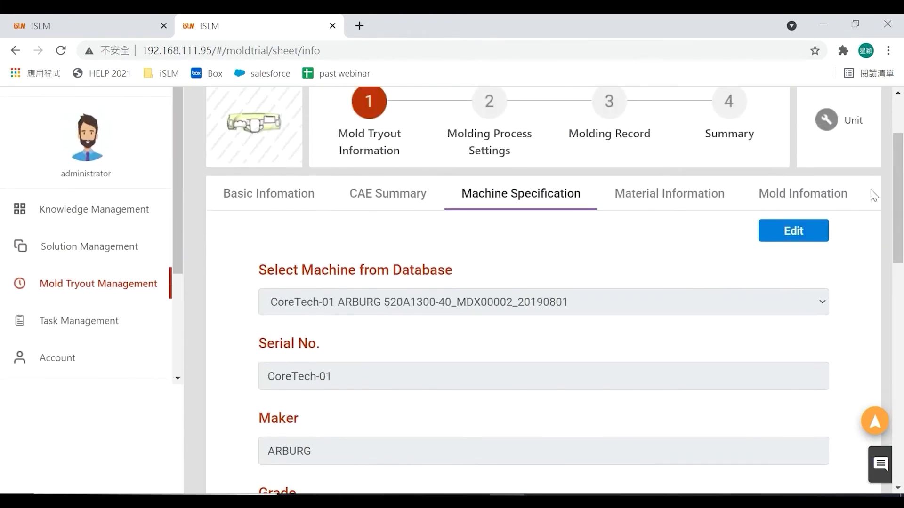
click(639, 205)
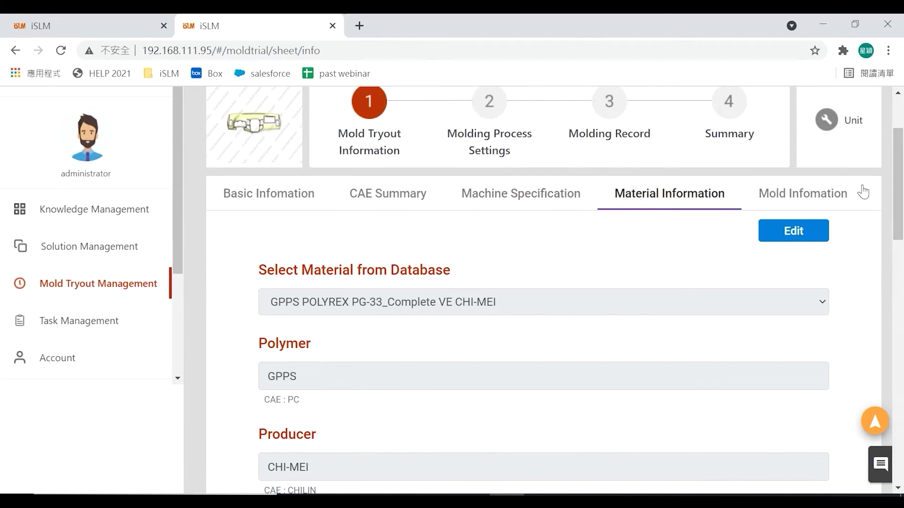
drag(900, 176, 834, 217)
click(803, 223)
drag(902, 171, 902, 145)
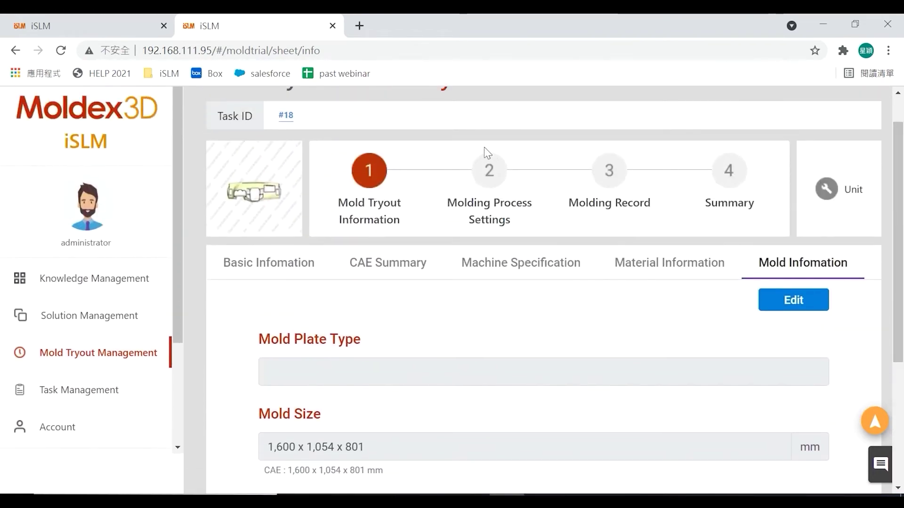
- Open the Molding Process Settings step and scroll through its contents
click(499, 183)
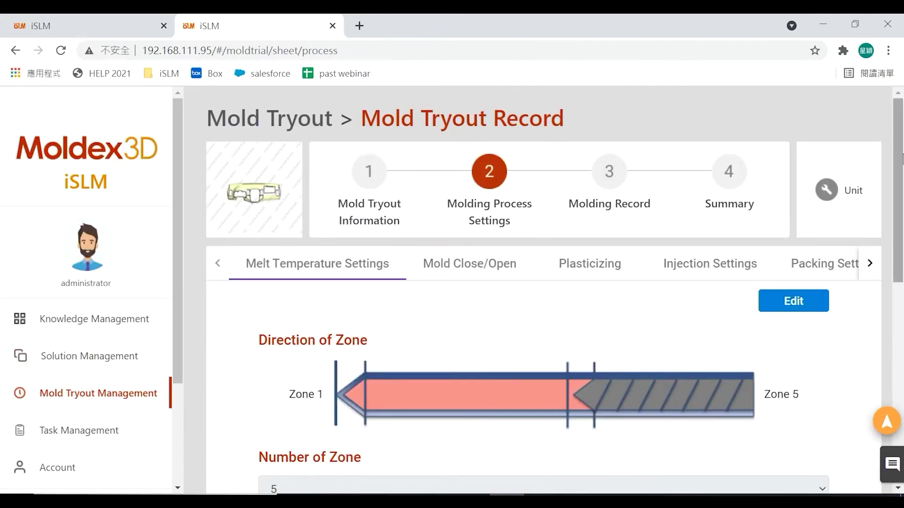
drag(901, 159, 901, 204)
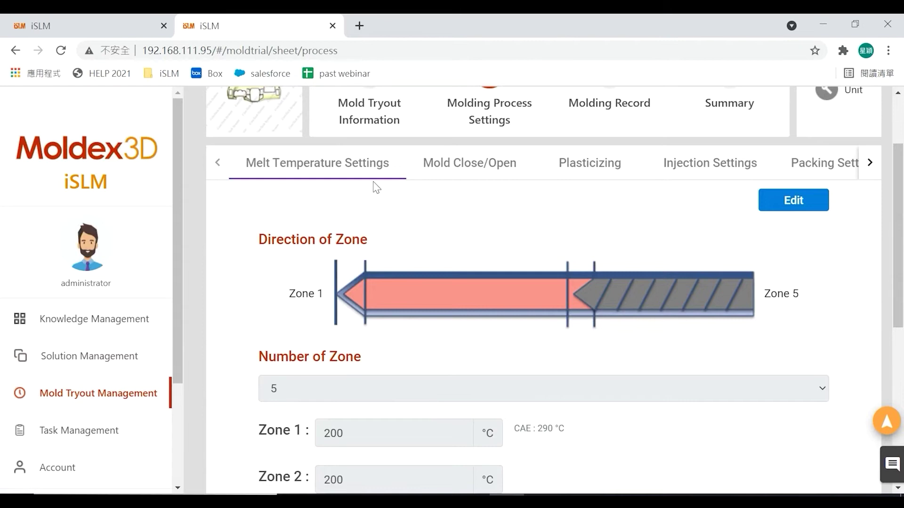
drag(898, 202, 898, 266)
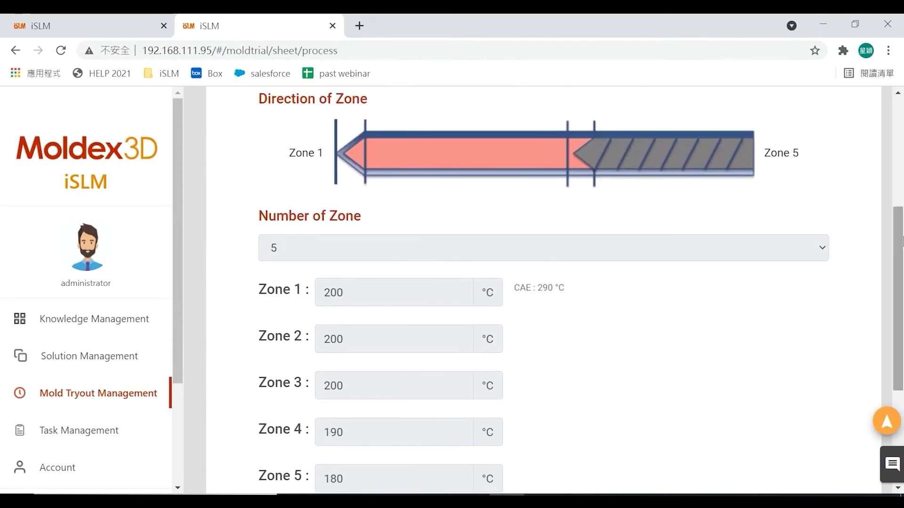
scroll(371, 254, down, 1)
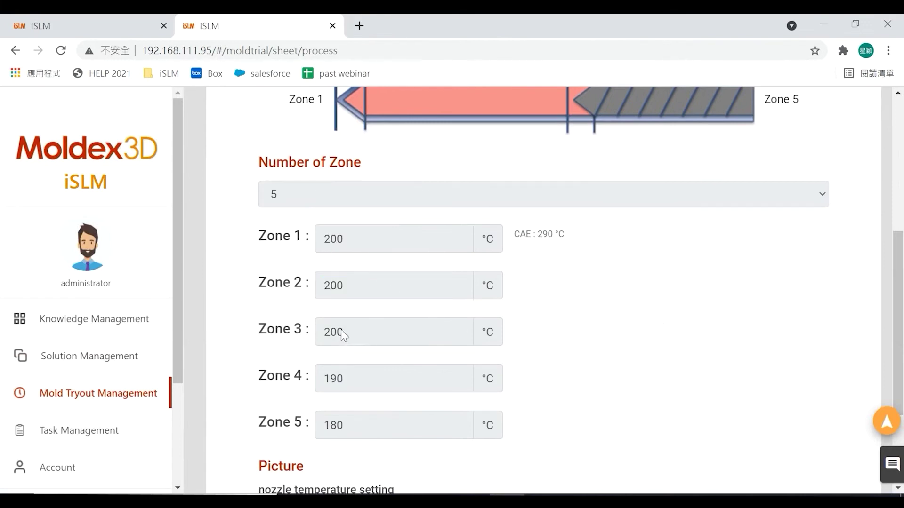
drag(898, 226, 898, 294)
- Enlarge the nozzle temperature setting picture, then close the preview
mouse_move(333, 359)
click(298, 401)
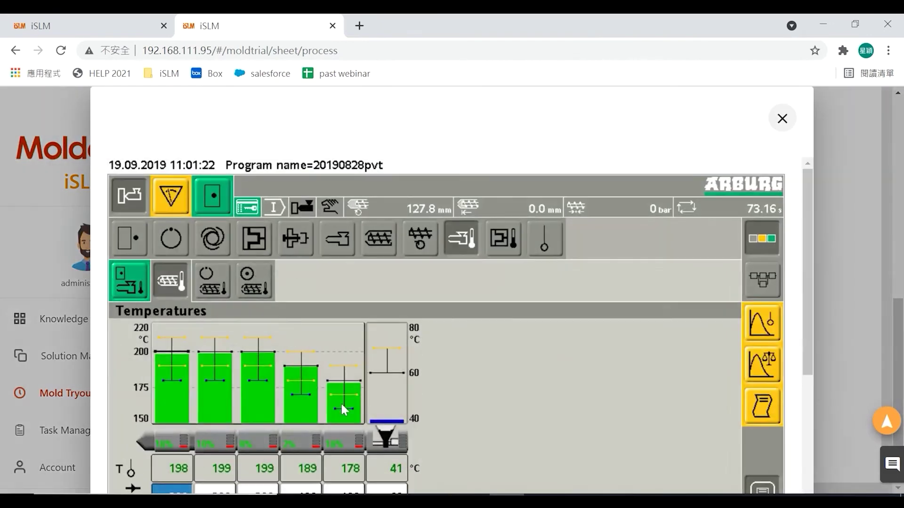
drag(806, 236, 805, 182)
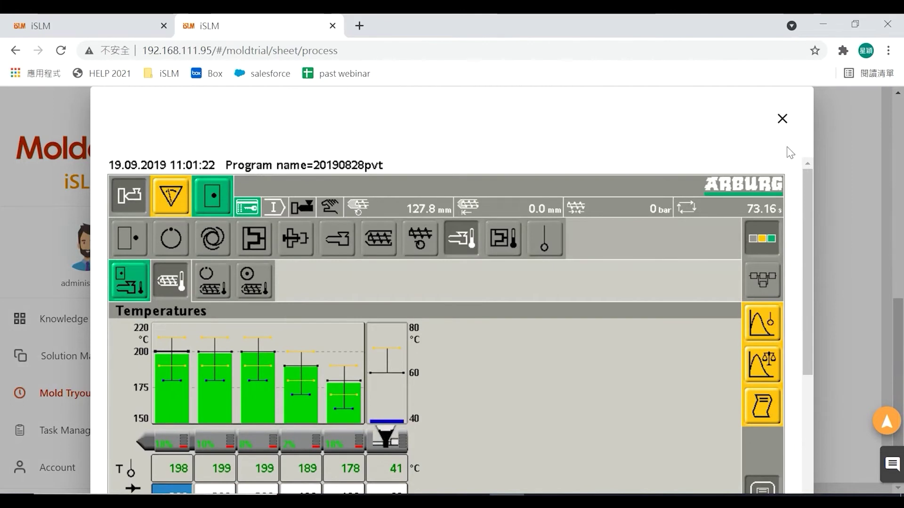
click(781, 121)
- Show the Mold Close/Open settings with the closing velocities and 1800 Ton clamping force
scroll(902, 367, up, 5)
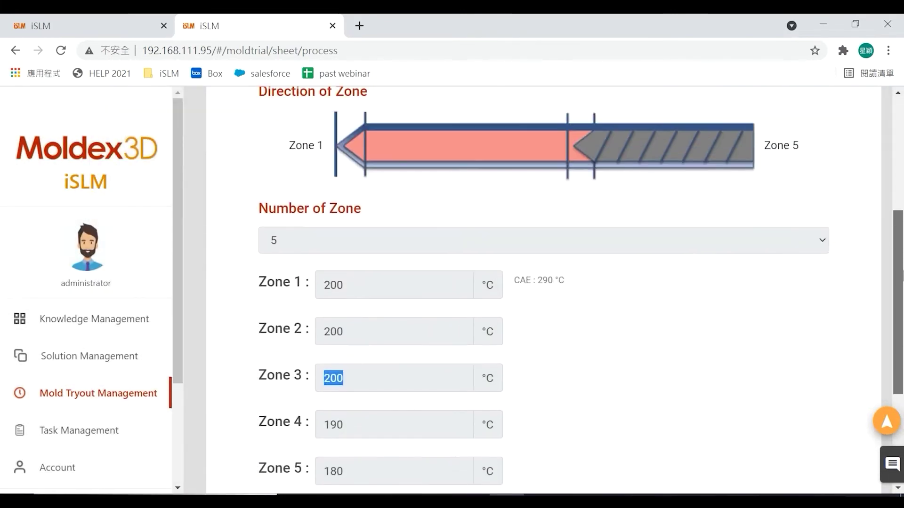
scroll(863, 317, up, 2)
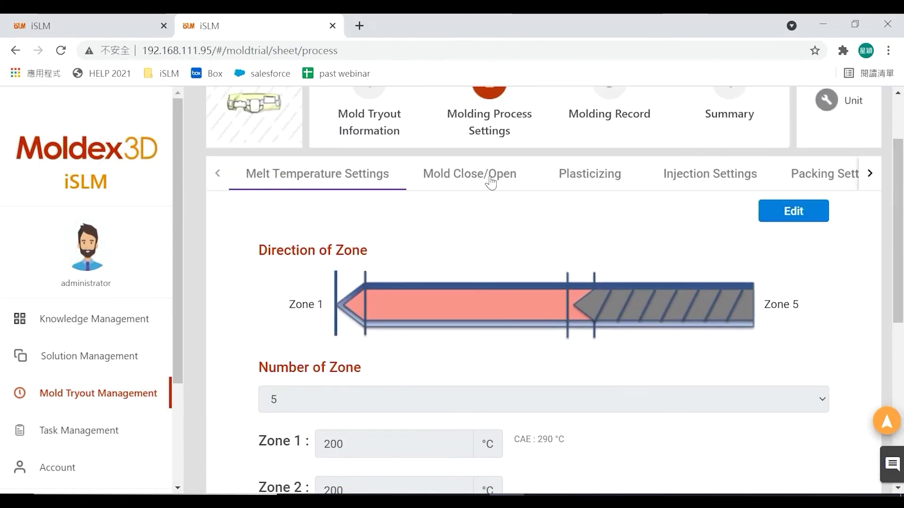
click(487, 178)
drag(902, 150, 902, 185)
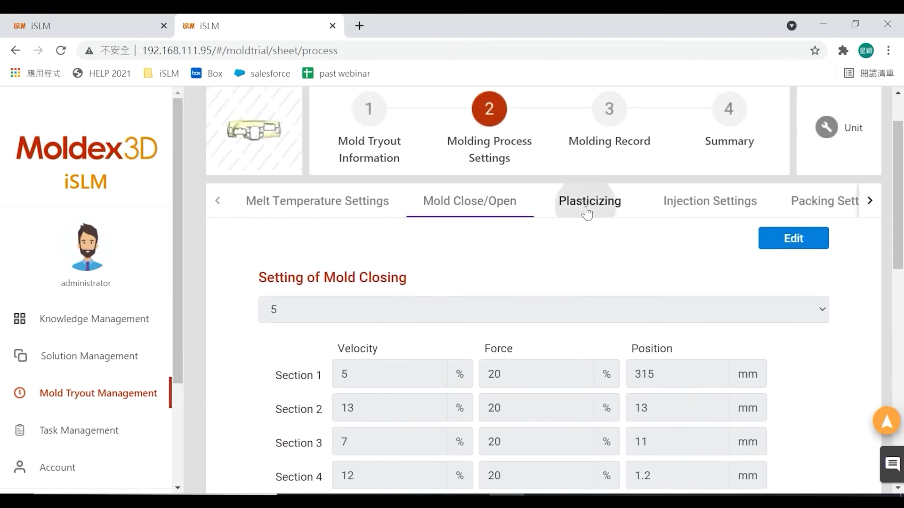
- Review the Plasticizing and Injection settings of the tryout
click(586, 213)
drag(902, 181, 902, 349)
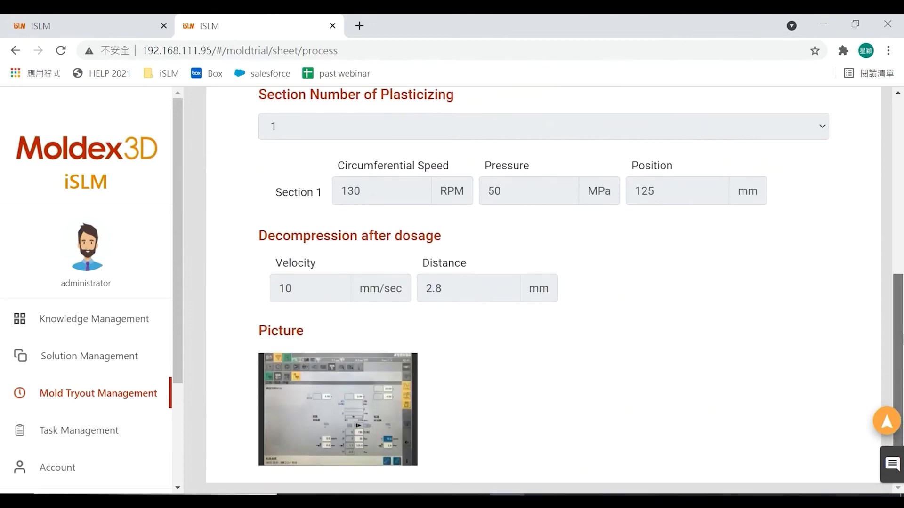
scroll(710, 216, up, 7)
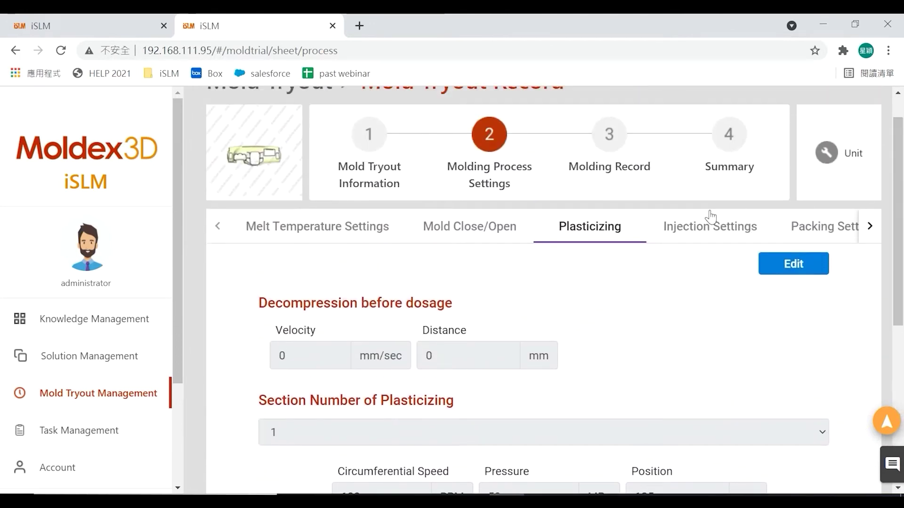
click(700, 234)
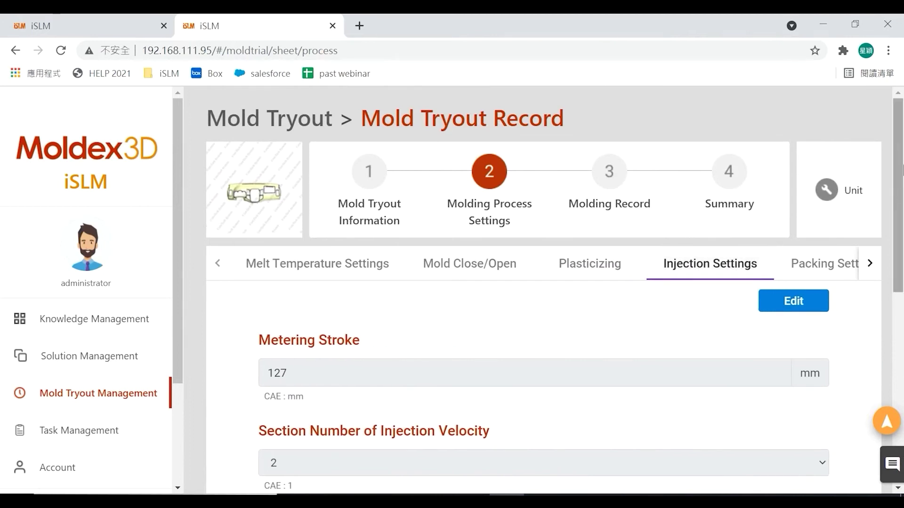
mouse_move(902, 172)
mouse_down()
mouse_move(902, 342)
mouse_move(902, 193)
mouse_up()
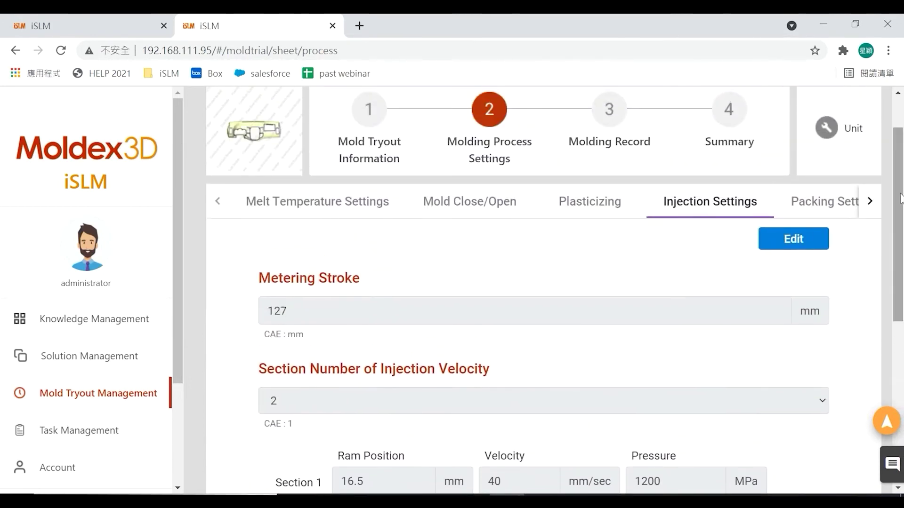
- Set packing Section 1–3 times to 6, 1 and 1 sec, submit, and view Cooling Settings
click(805, 207)
scroll(899, 198, down, 3)
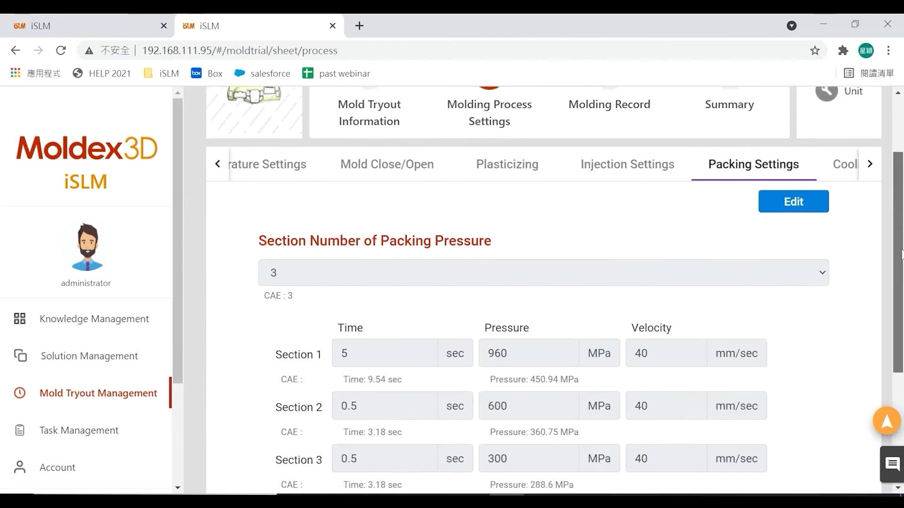
click(793, 138)
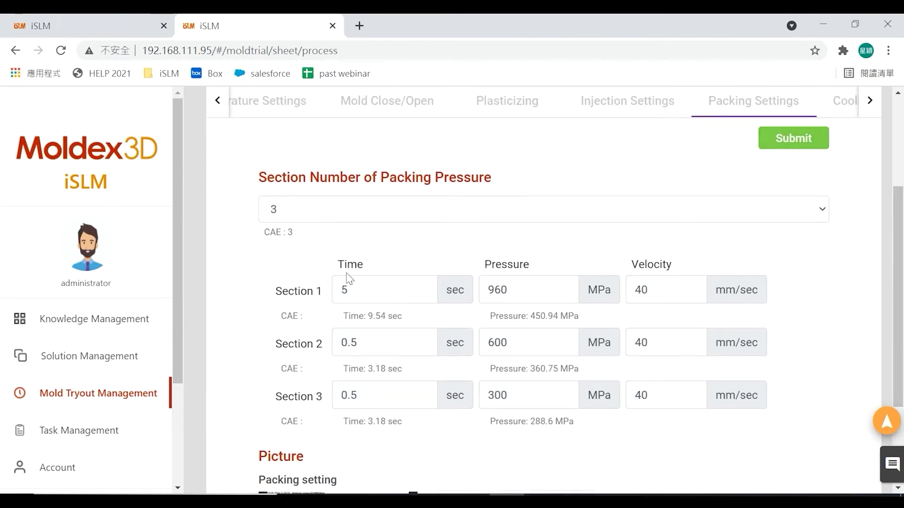
drag(394, 294, 306, 296)
text(6)
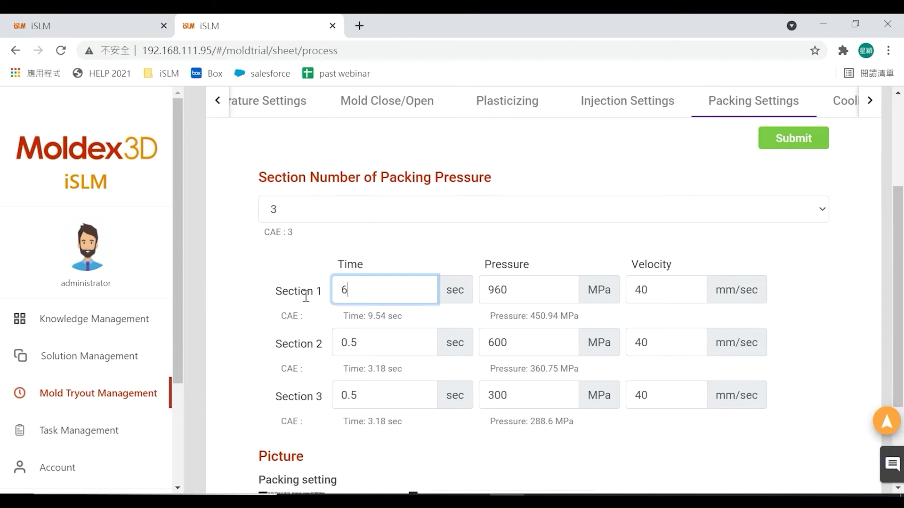
drag(390, 343, 303, 345)
text(1)
drag(377, 395, 316, 396)
text(1)
drag(898, 269, 900, 235)
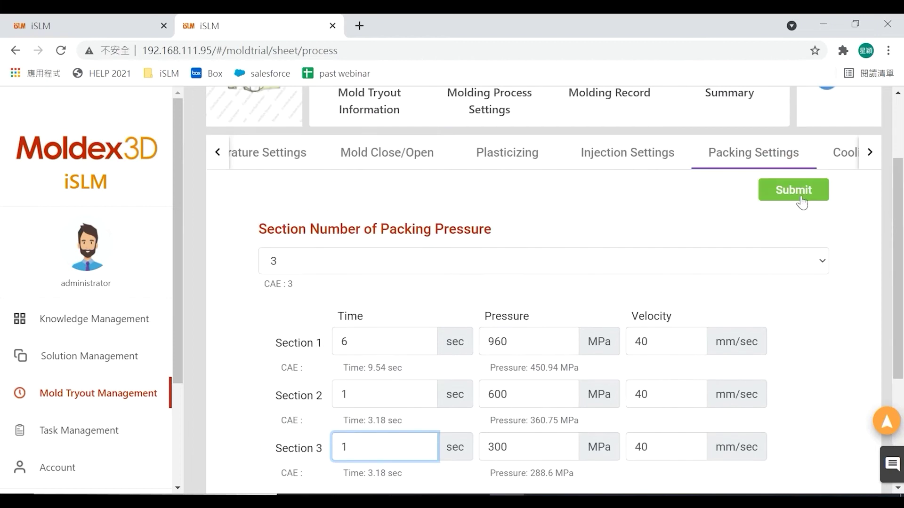
click(794, 196)
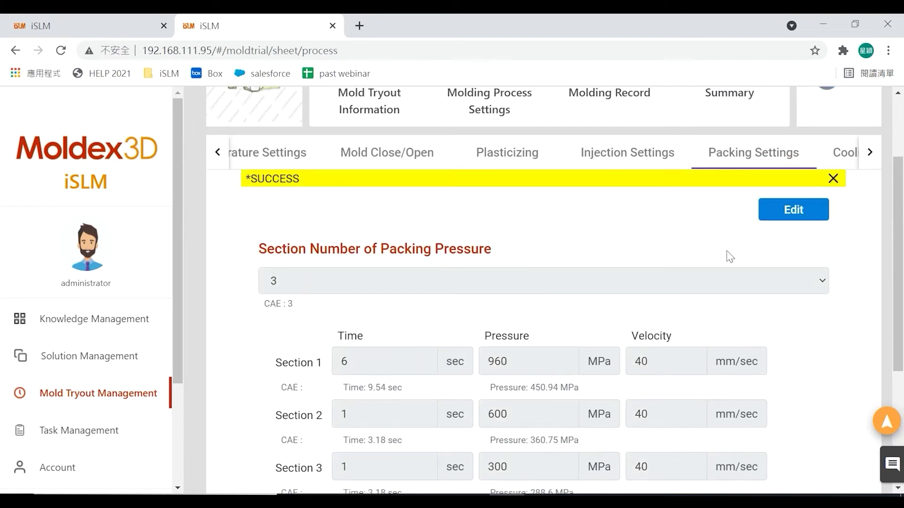
click(870, 152)
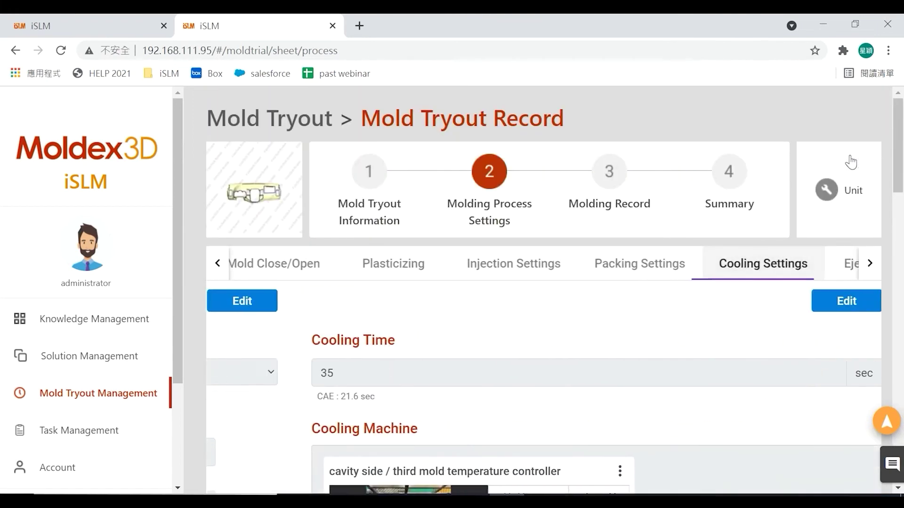
- Enlarge the first cooling machine photo, then close the preview
scroll(902, 197, down, 3)
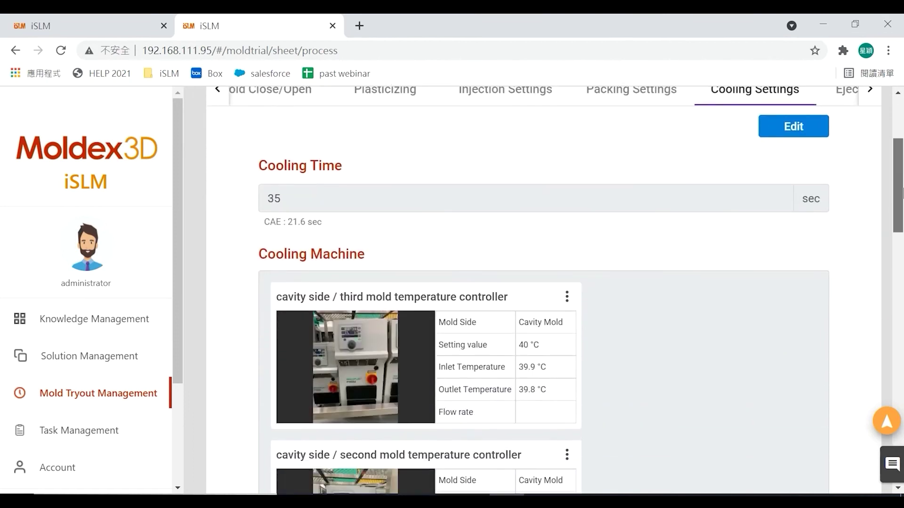
mouse_move(903, 190)
mouse_down()
mouse_move(902, 292)
mouse_move(902, 197)
mouse_up()
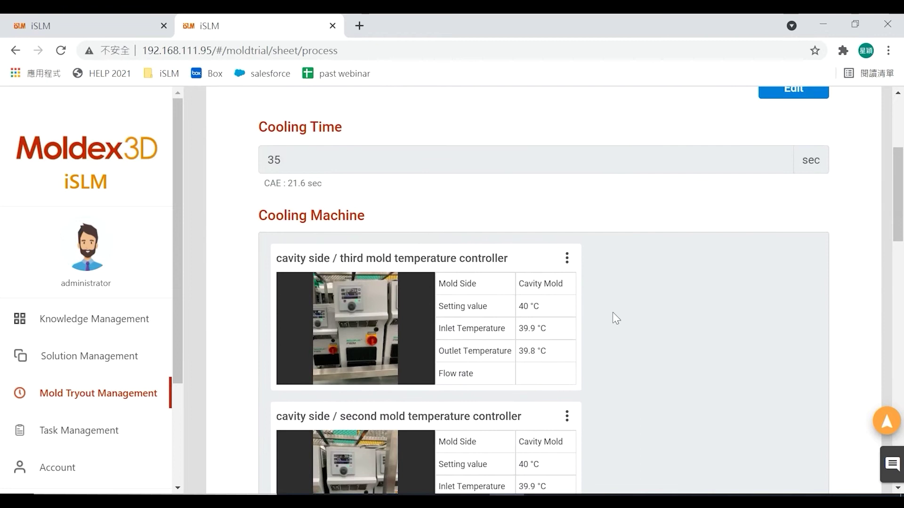
mouse_move(349, 290)
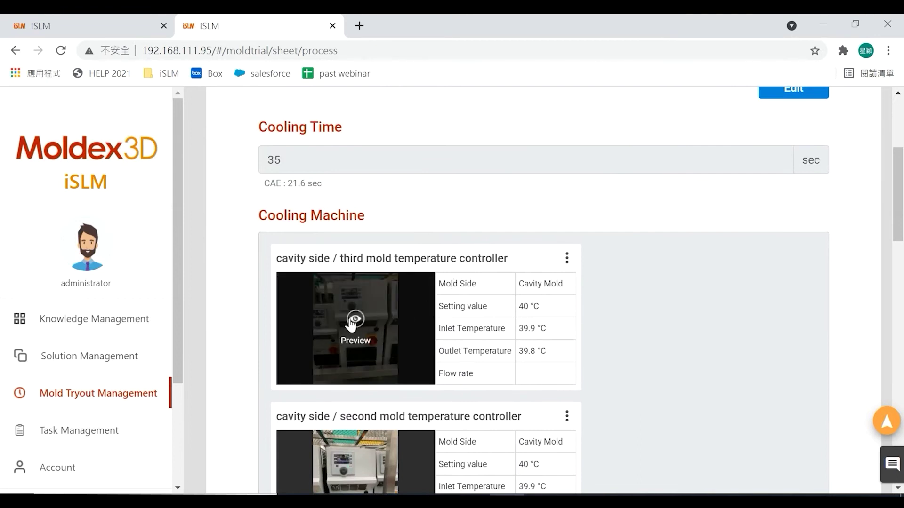
click(353, 322)
drag(812, 194, 807, 168)
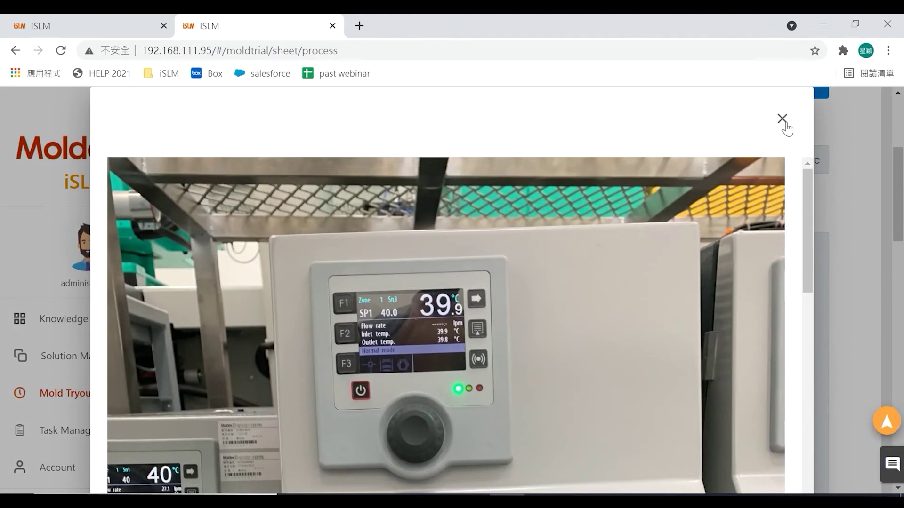
click(783, 119)
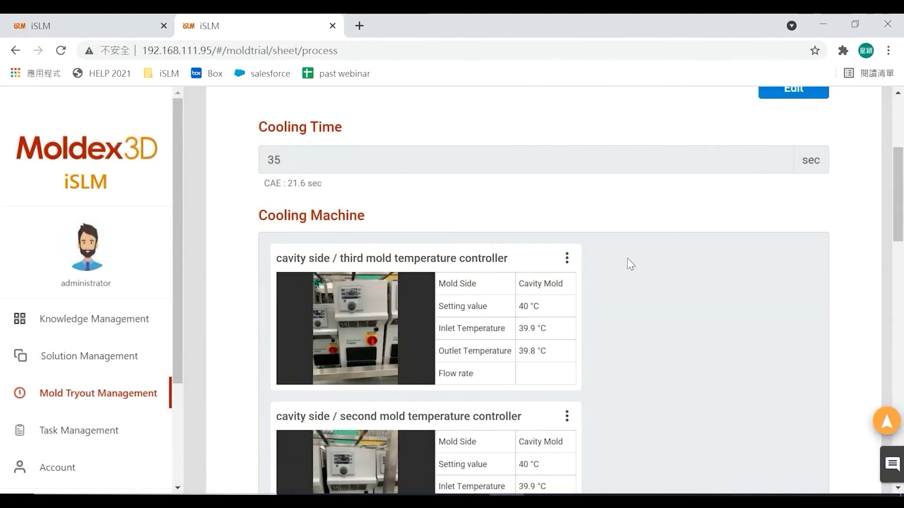
- Check the Eject Settings, then move to step 3, Molding Record
drag(902, 213, 902, 162)
click(866, 244)
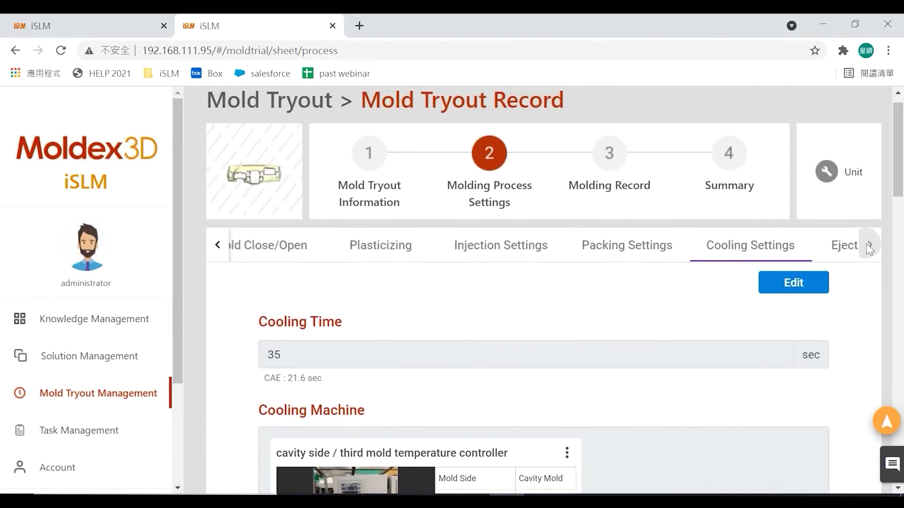
click(797, 256)
mouse_move(901, 166)
mouse_down()
mouse_move(902, 350)
mouse_move(902, 160)
mouse_up()
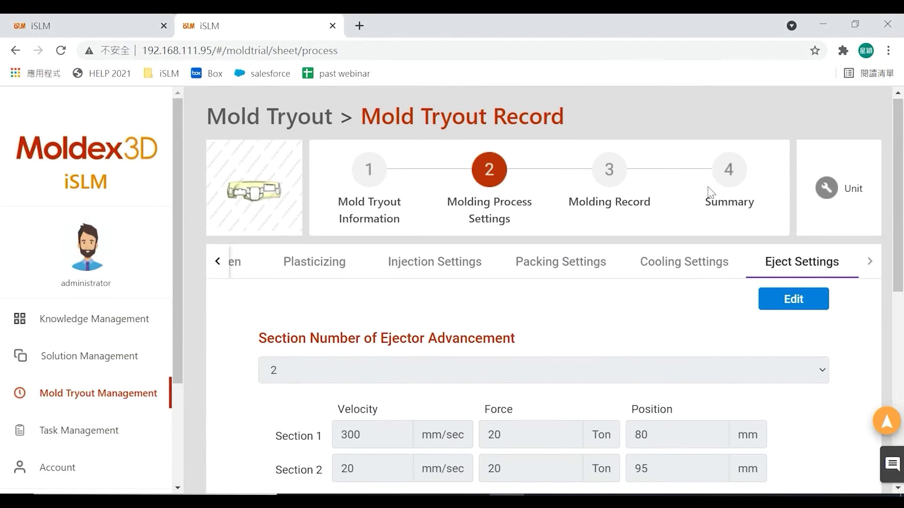
click(605, 173)
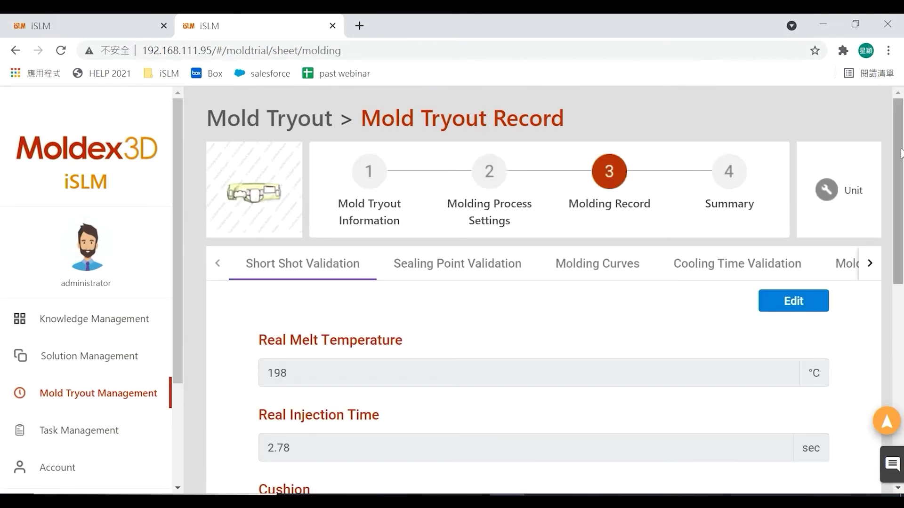
- Review the Short Shot data, then the Sealing Point Validation and Molding Curves sections
drag(900, 153, 902, 264)
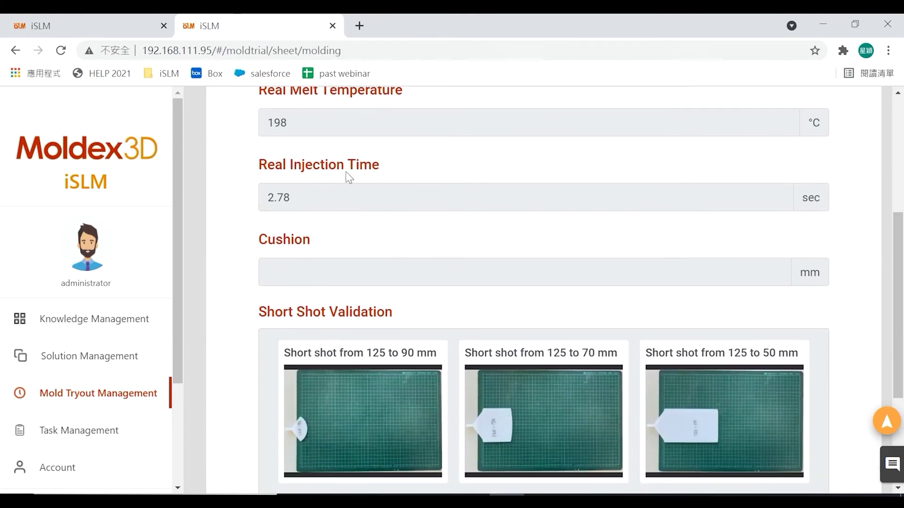
scroll(370, 163, down, 4)
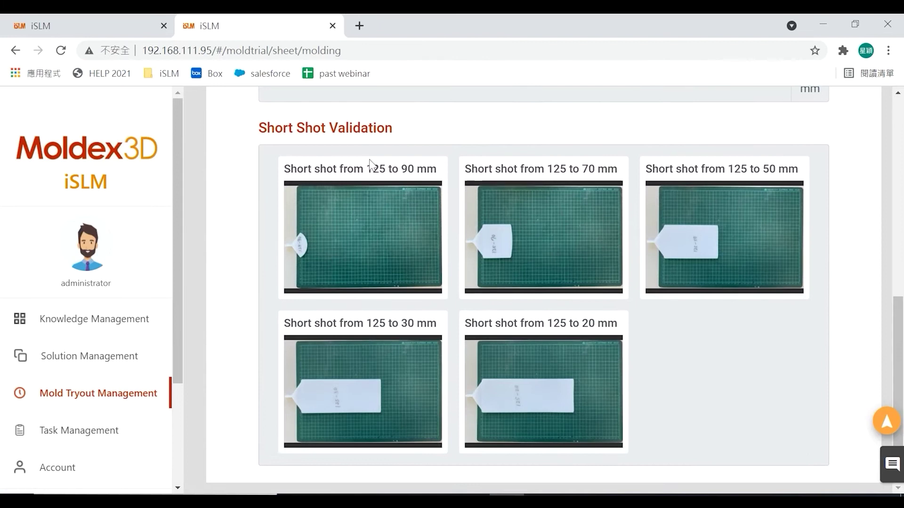
mouse_move(414, 263)
drag(899, 325, 899, 153)
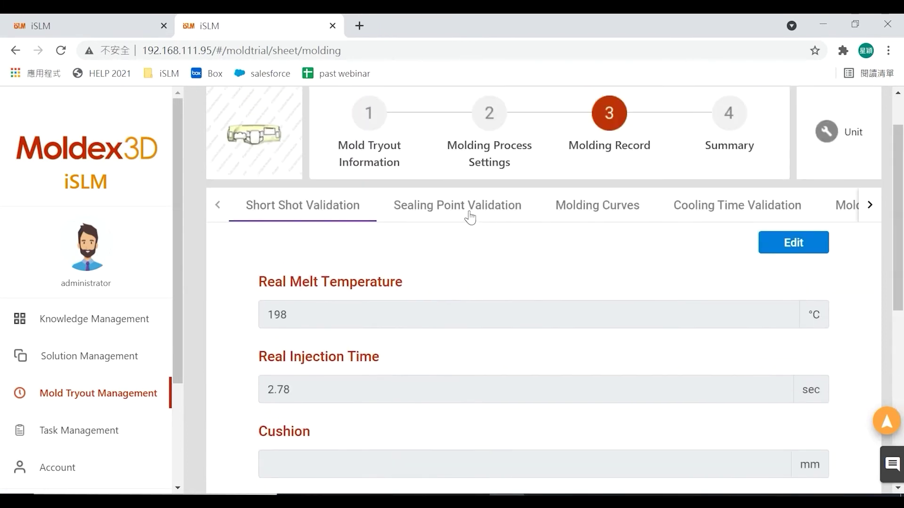
click(467, 215)
drag(901, 165, 902, 221)
click(585, 188)
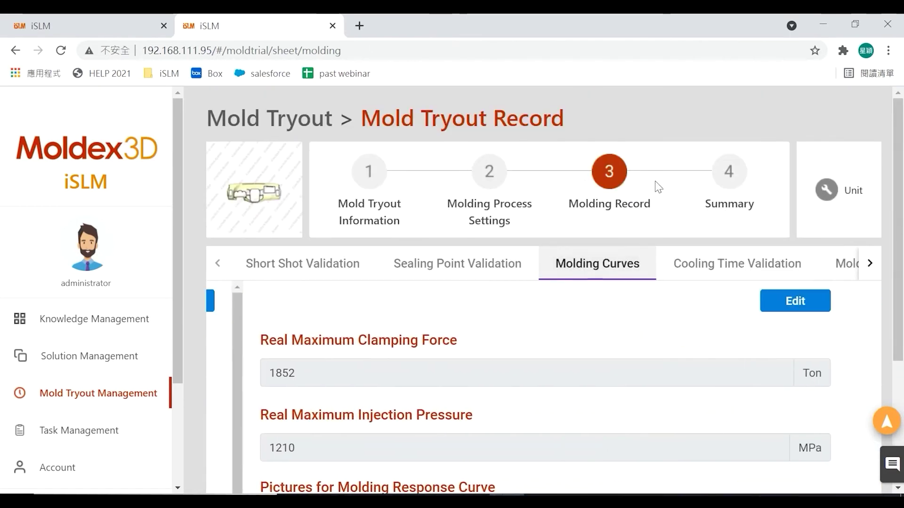
drag(902, 186, 902, 249)
- View Cooling Time Validation, Mold Temperature Measurement and Cycle Time data with the 40 sec target
click(734, 181)
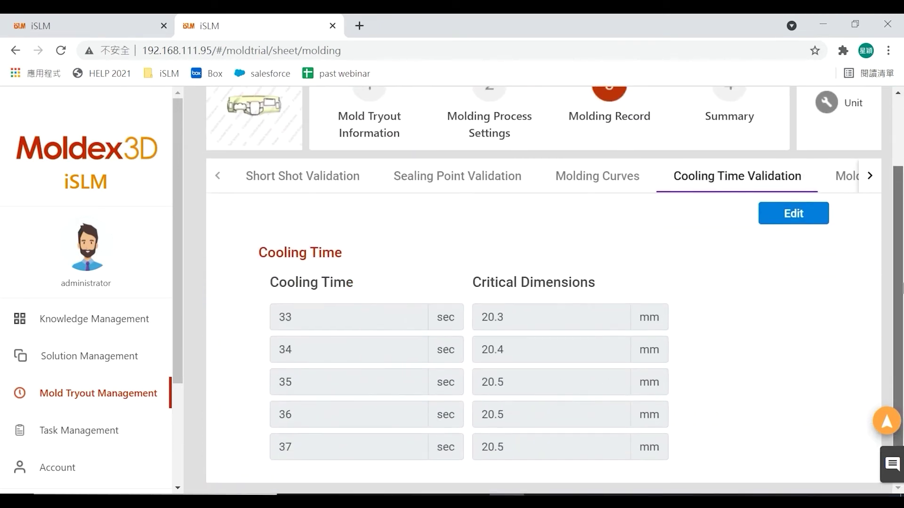
scroll(847, 235, up, 2)
click(848, 249)
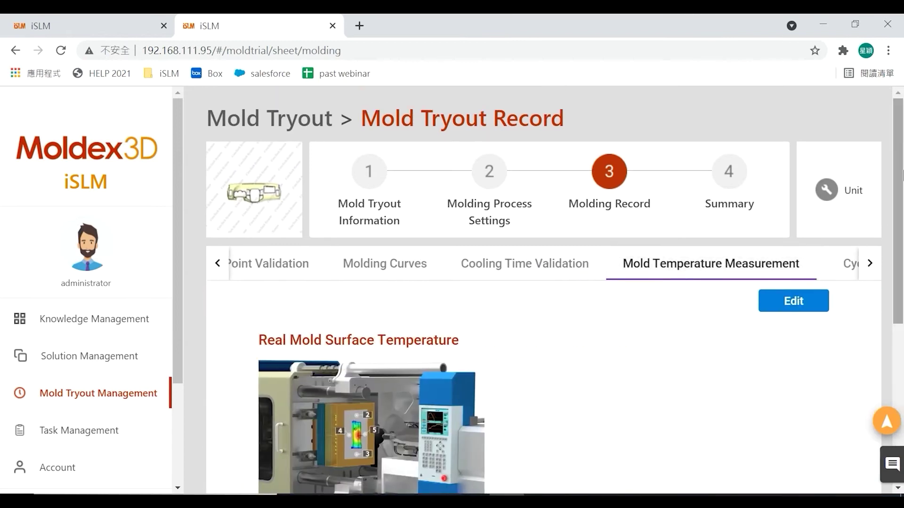
drag(900, 181, 902, 205)
click(840, 235)
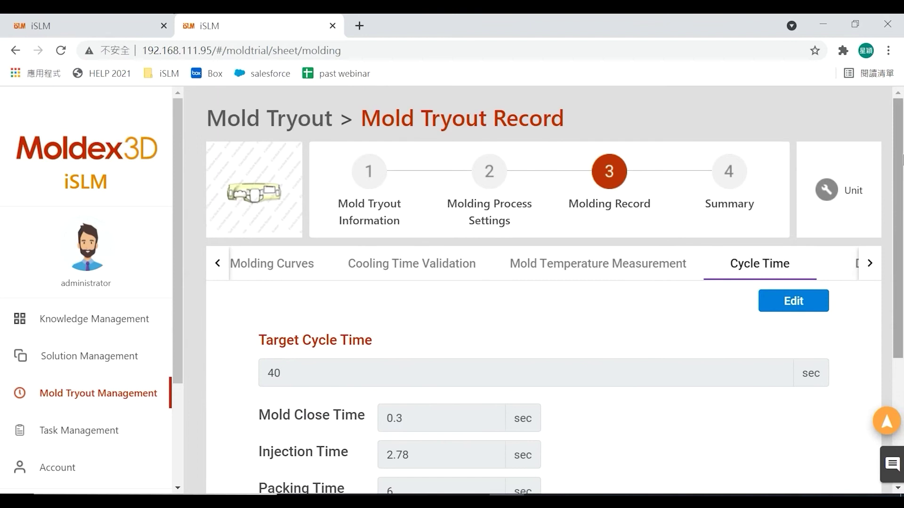
mouse_move(901, 177)
mouse_down()
mouse_move(902, 293)
mouse_move(902, 184)
mouse_up()
click(864, 226)
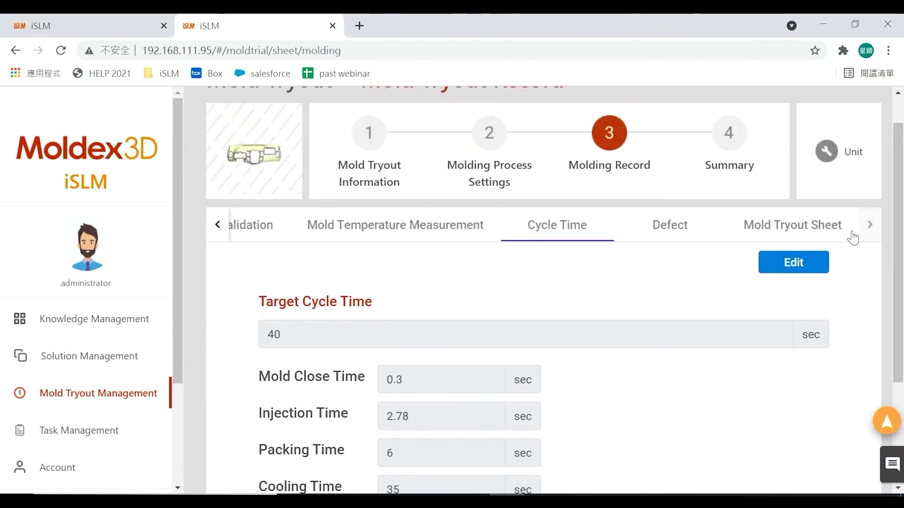
- View the recorded defects and preview the deformation defect photo
click(685, 230)
scroll(413, 328, down, 1)
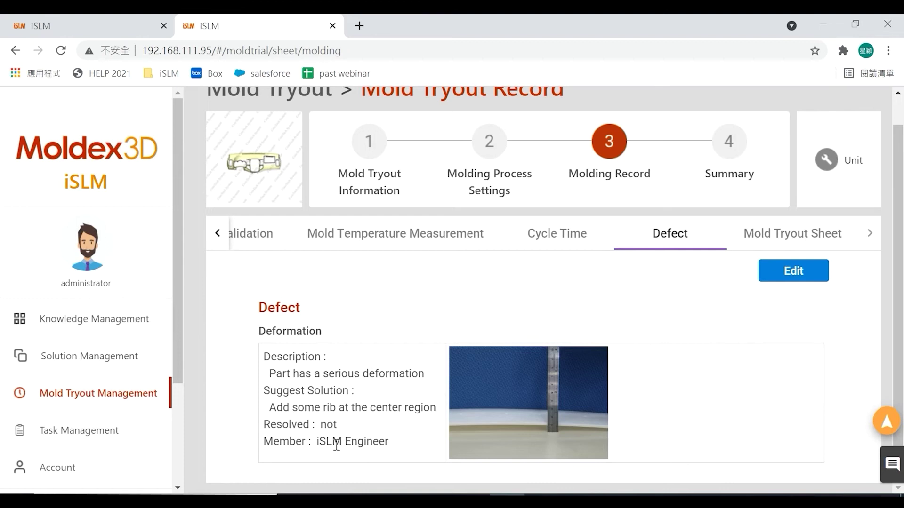
click(488, 397)
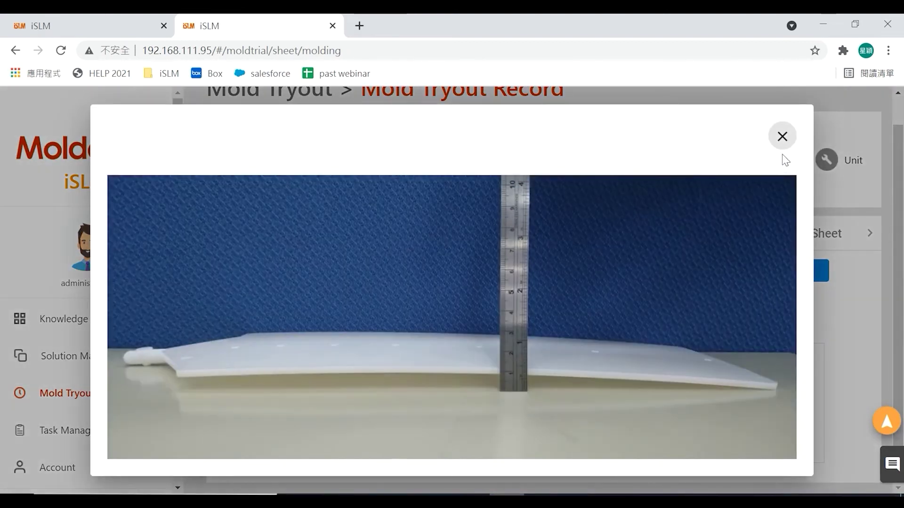
click(782, 137)
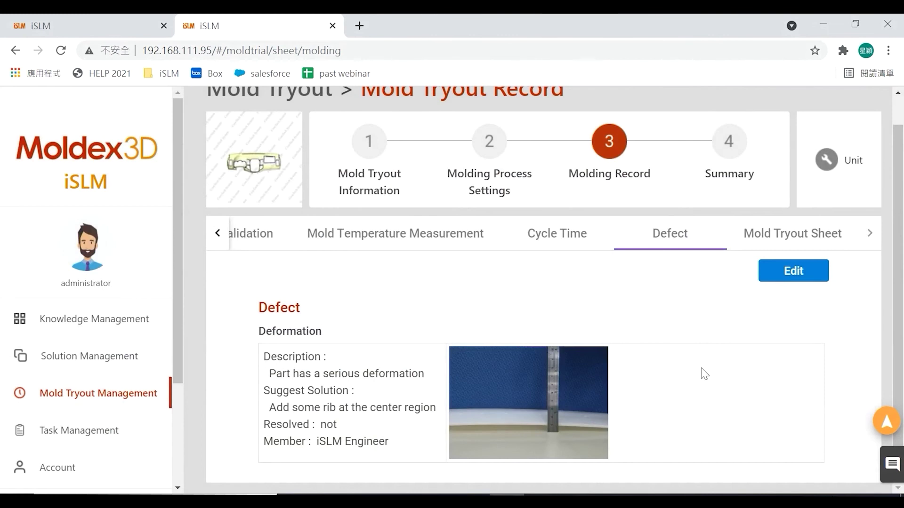
- Preview the attached mold tryout sheet, then advance to step 4, Summary
click(806, 239)
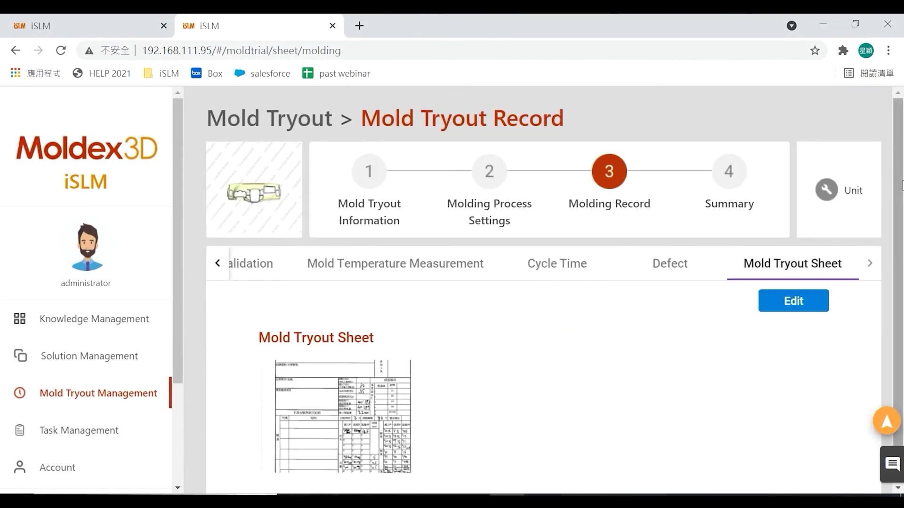
scroll(900, 183, down, 1)
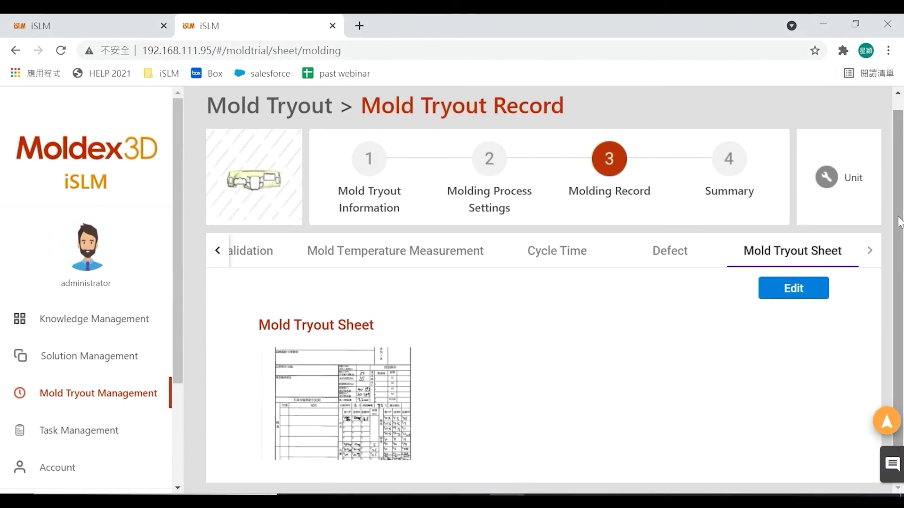
mouse_move(356, 375)
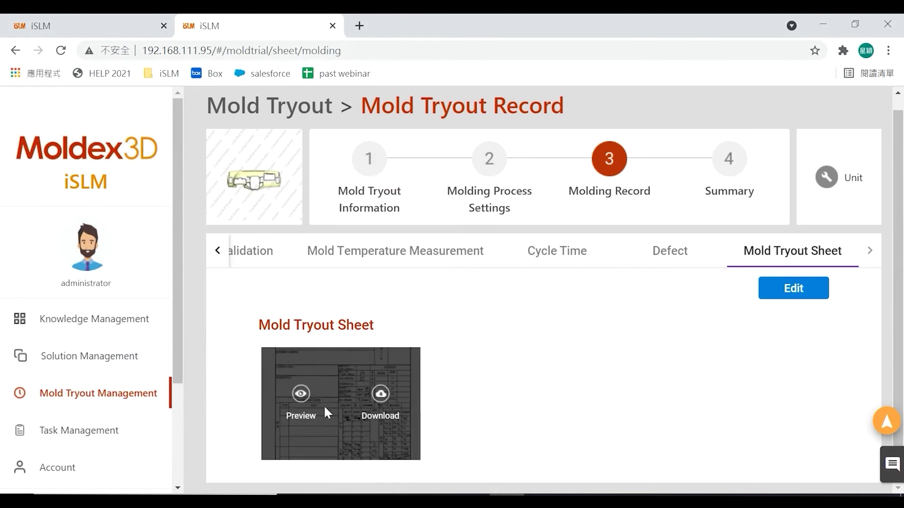
click(299, 394)
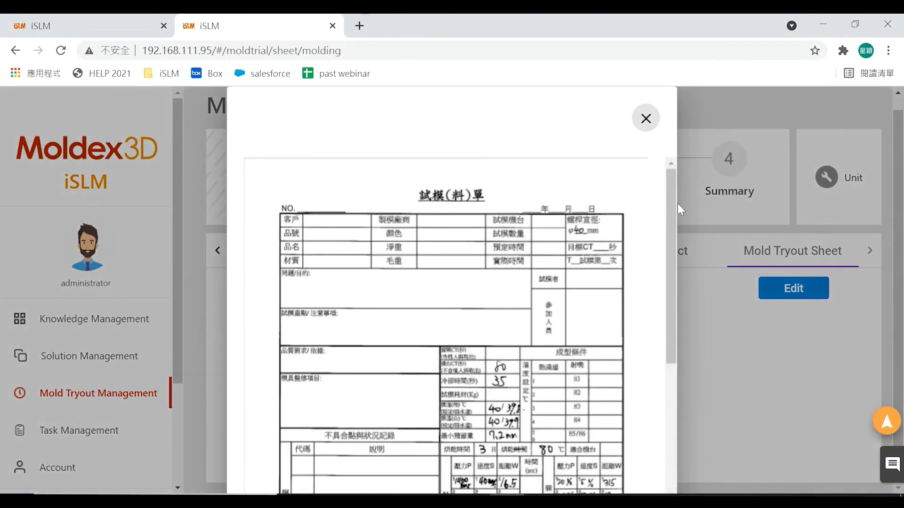
scroll(673, 248, down, 3)
click(646, 120)
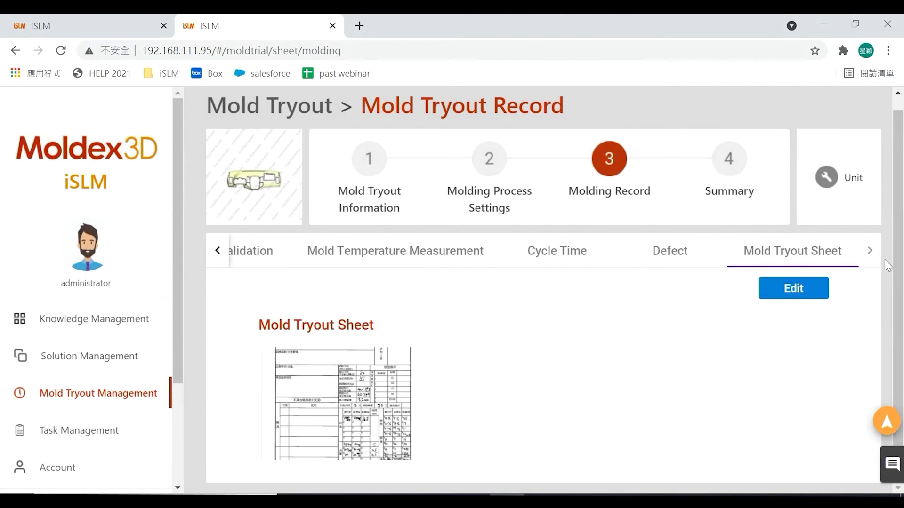
click(734, 175)
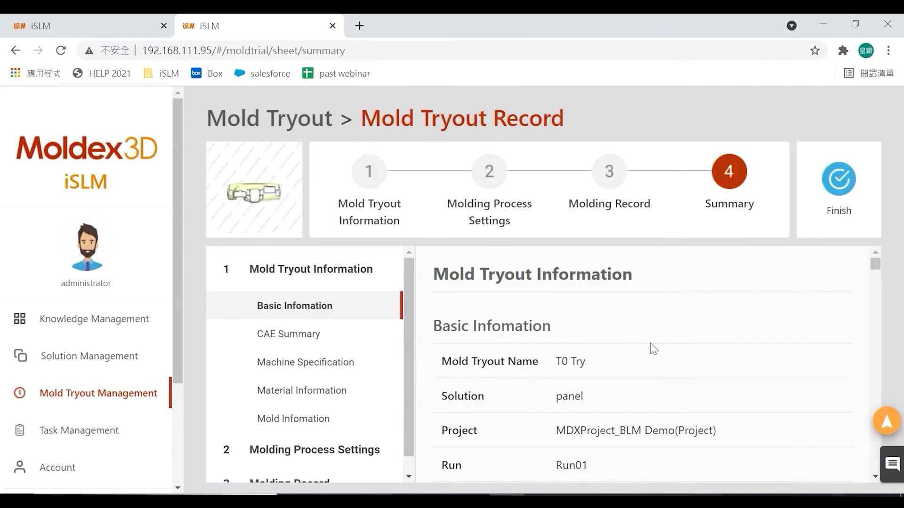
- Scroll the Summary to Machine Specification, then open the personal Task Management dashboard
drag(875, 262, 878, 298)
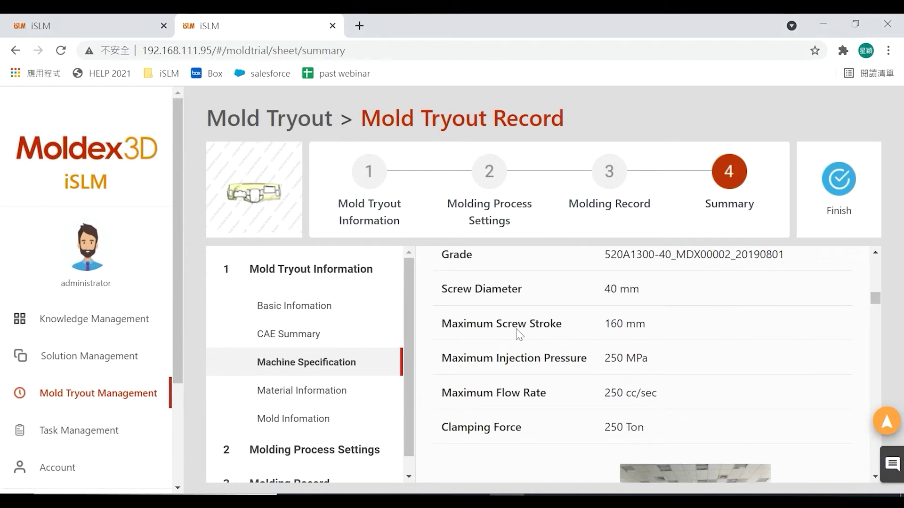
click(106, 435)
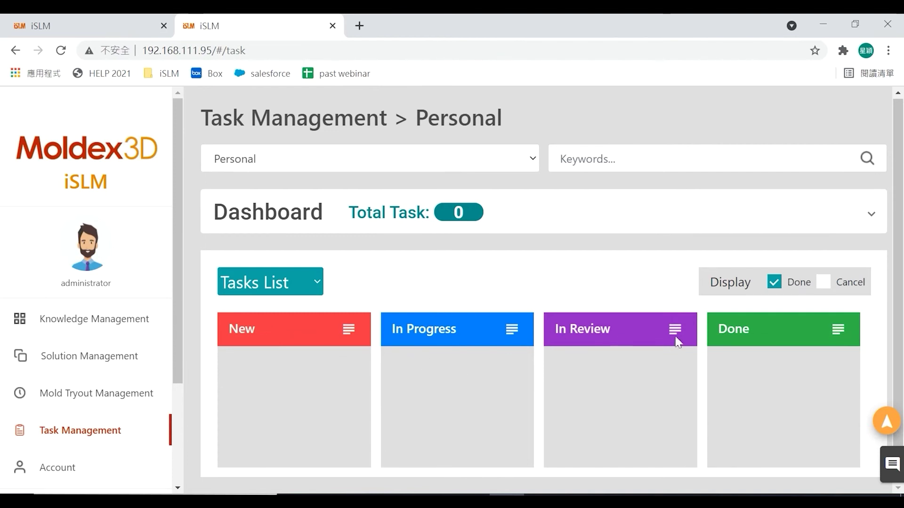
- Scroll the sidebar and expand Content Management to reveal Account, Role, Group and Profile
drag(179, 332, 182, 434)
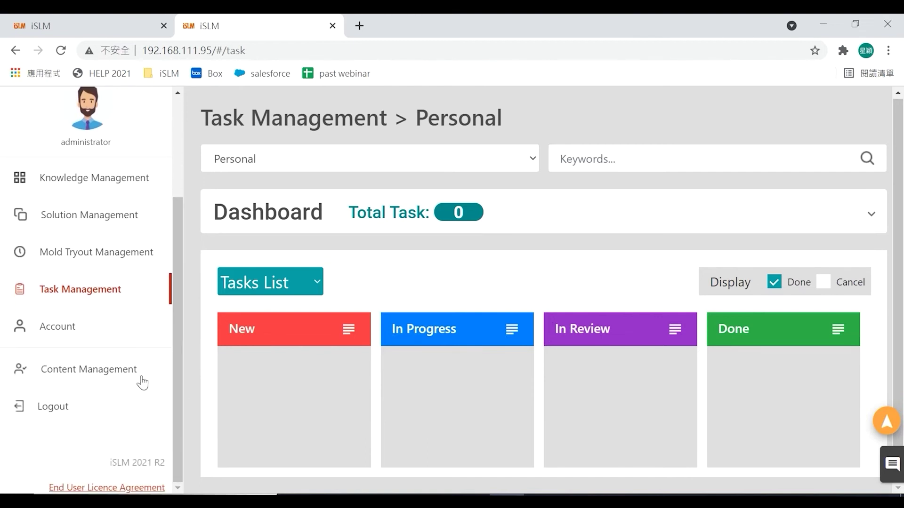
click(67, 373)
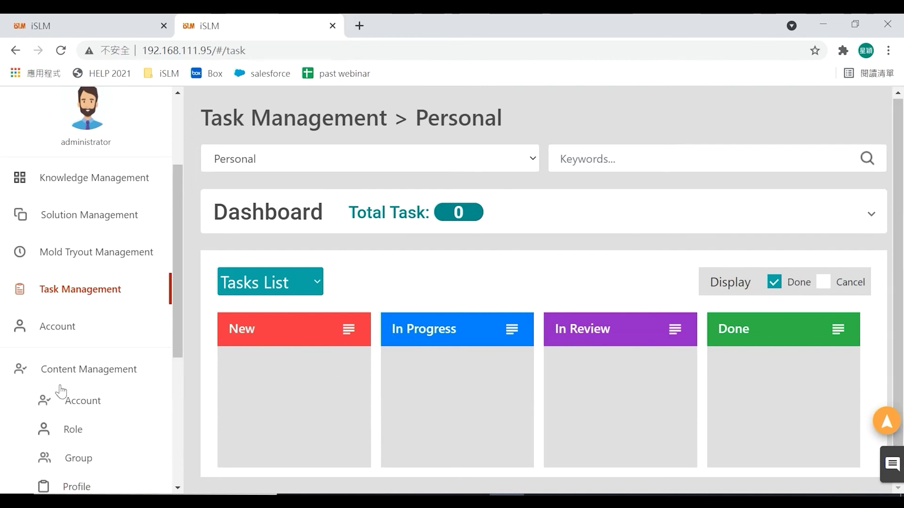
- Start a new account and enter its account name, first name, last name and mail address
click(83, 406)
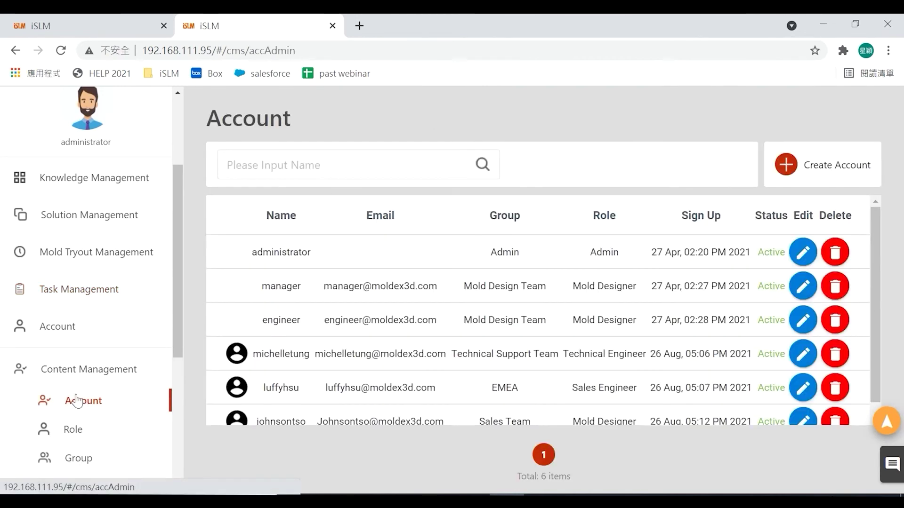
scroll(439, 296, down, 1)
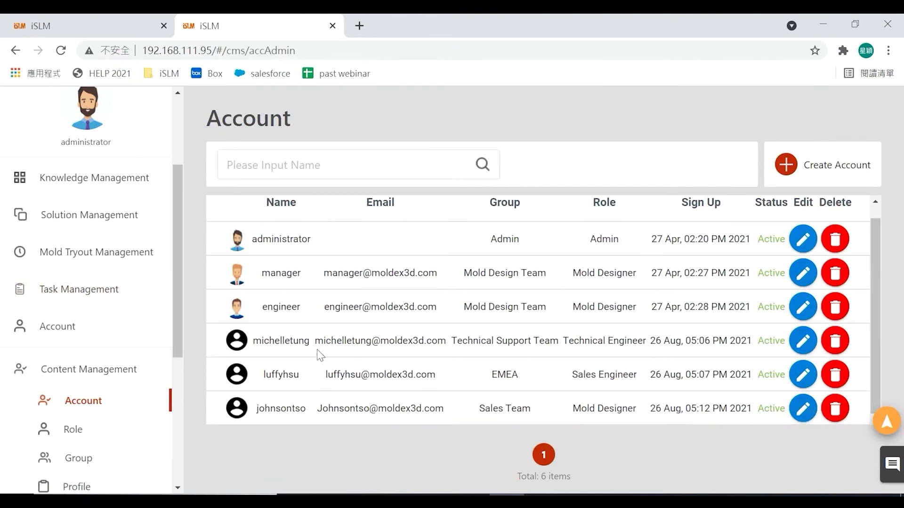
click(792, 174)
click(321, 170)
text(Michelle)
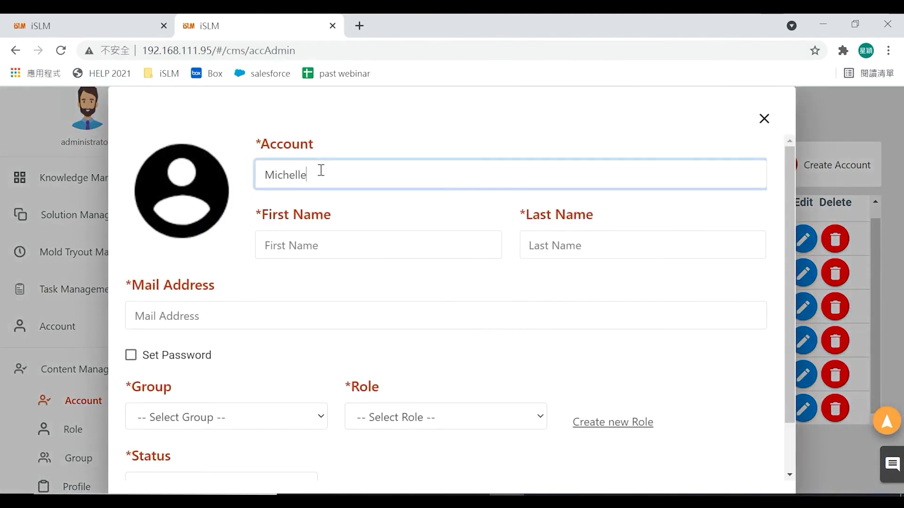
key(Tab)
text(Mic)
key(Tab)
text(T)
key(Tab)
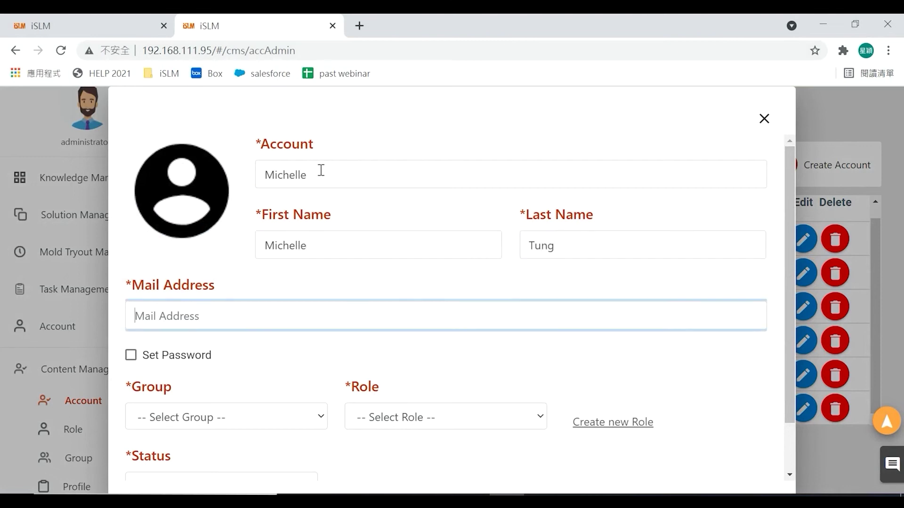
key(Tab)
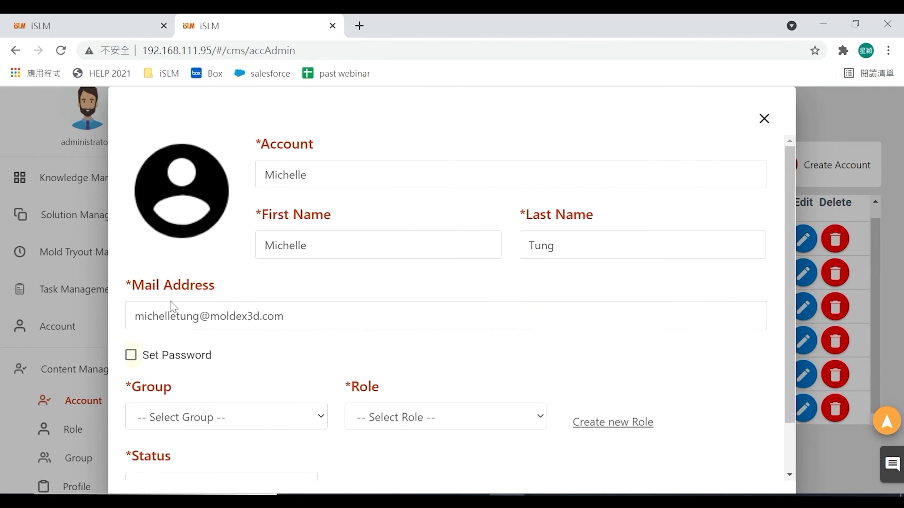
- Set the account password, assign group EMEA and role Sales Engineer, and create it
click(131, 355)
click(224, 407)
text(12345)
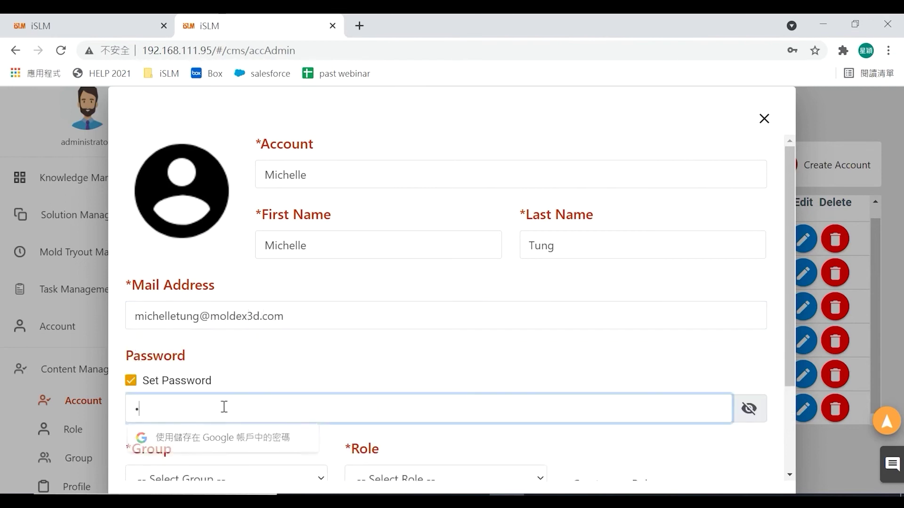
scroll(224, 408, down, 3)
click(222, 362)
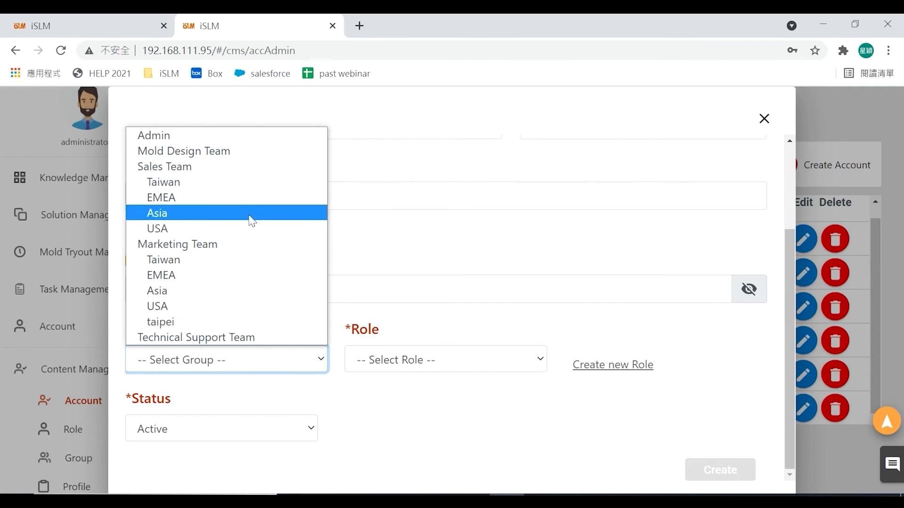
click(250, 199)
click(393, 366)
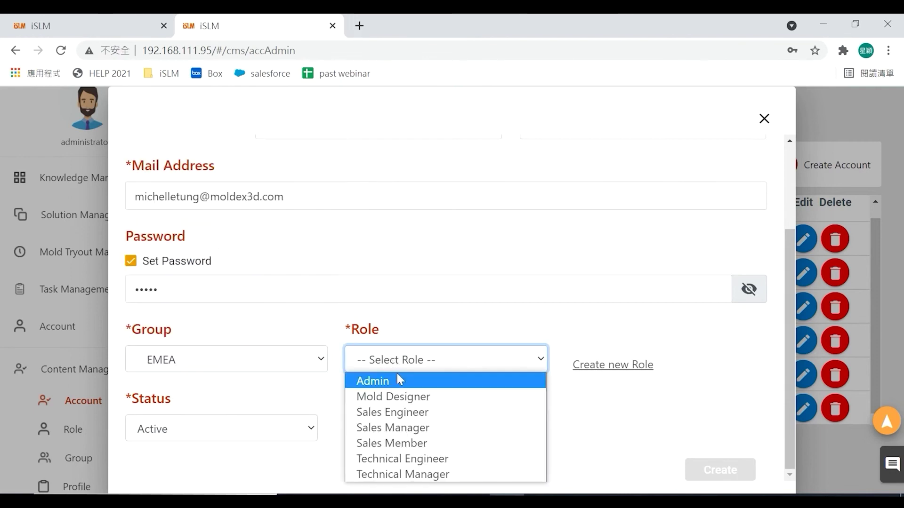
click(421, 444)
click(440, 364)
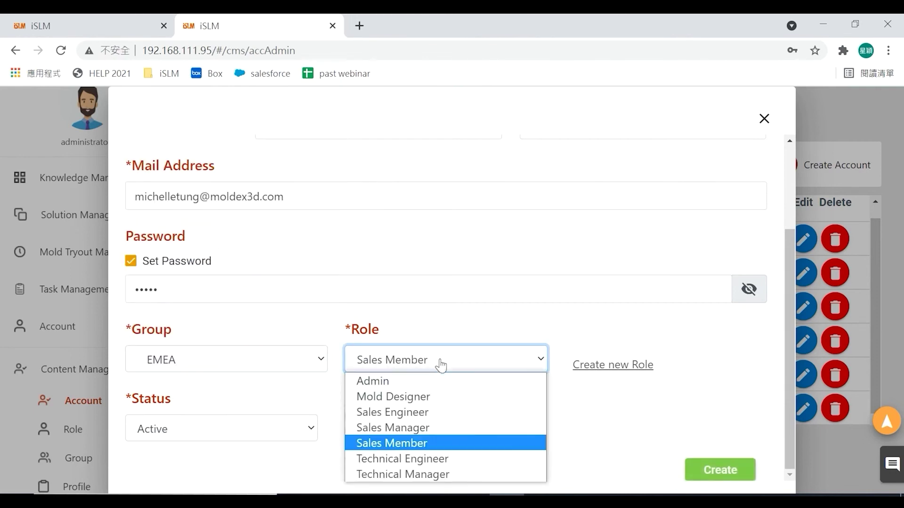
click(451, 411)
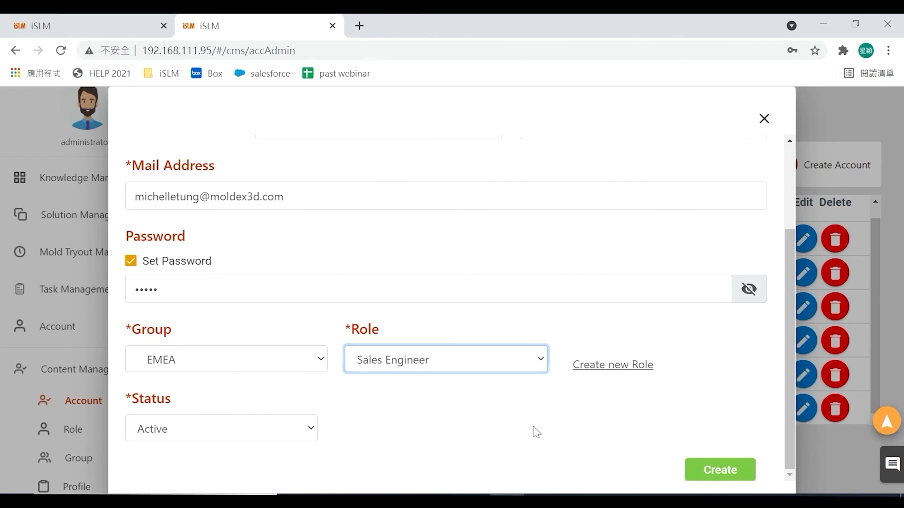
click(708, 470)
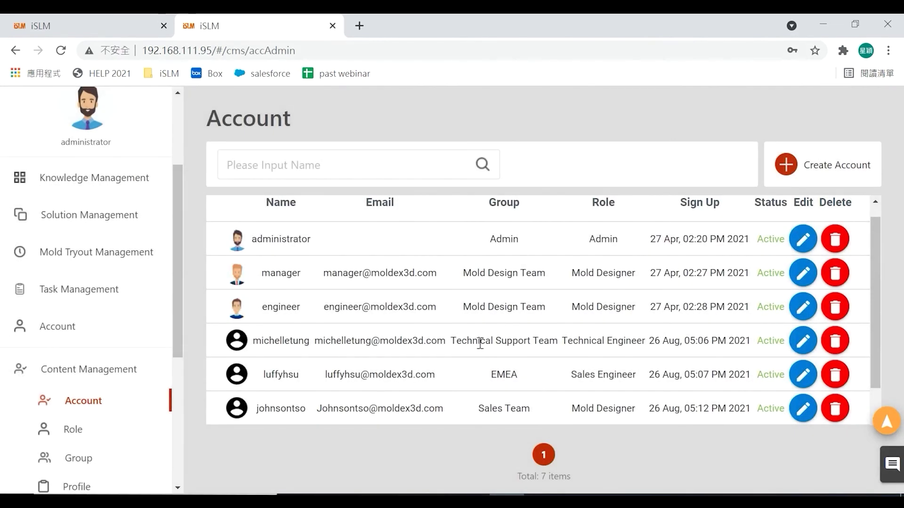
- Scroll the Account table to find the new Inactive EMEA Sales Engineer row
scroll(853, 353, down, 1)
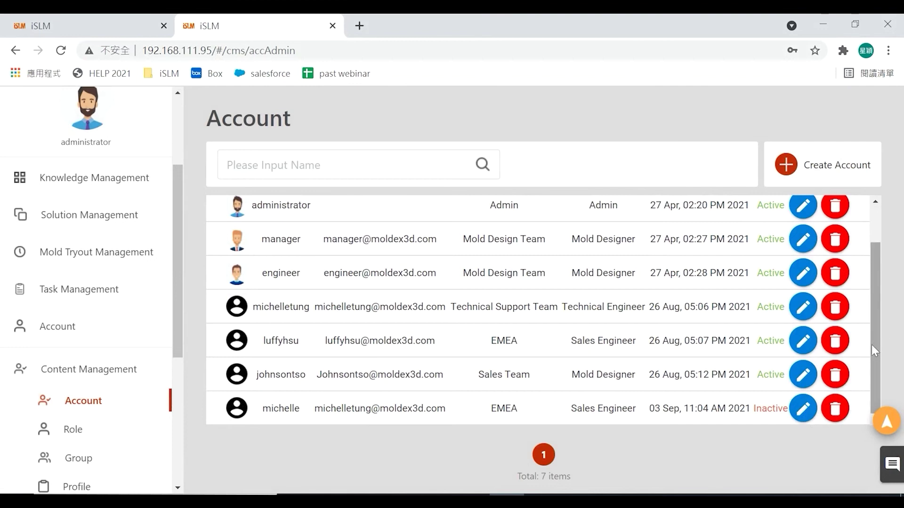
scroll(517, 324, up, 2)
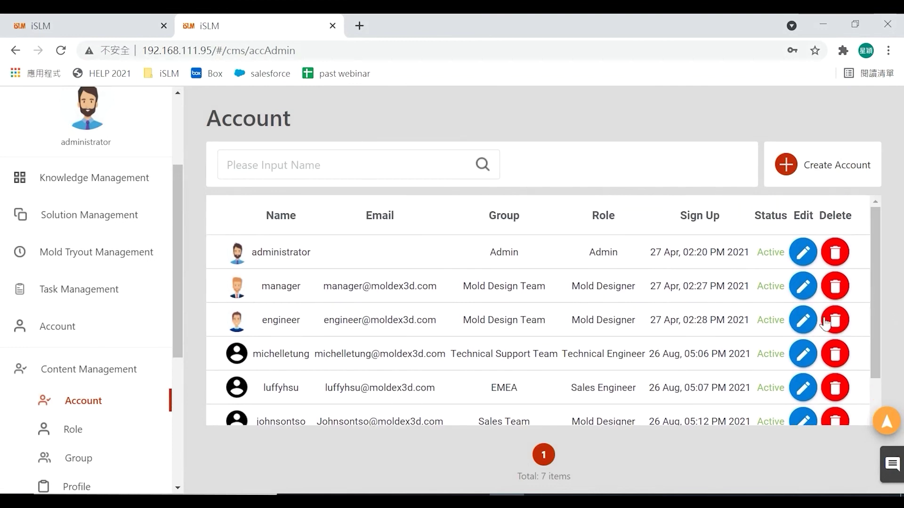
scroll(801, 367, down, 2)
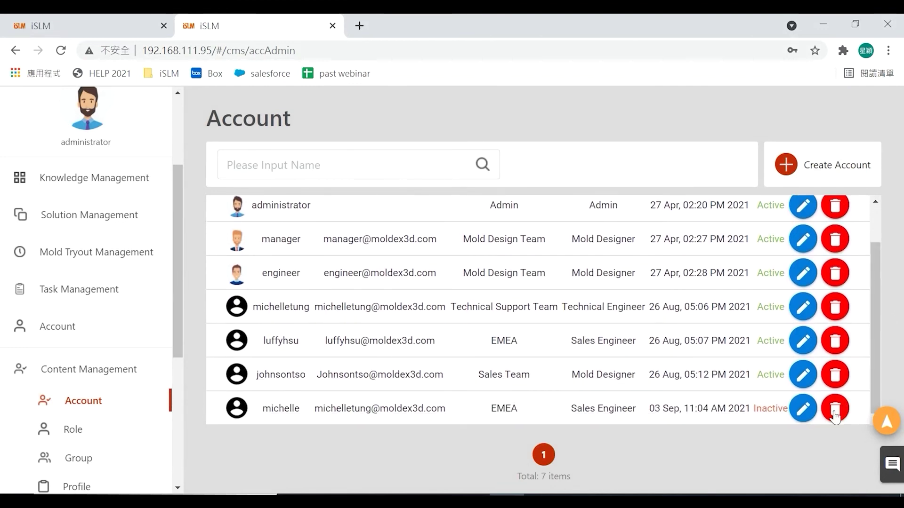
- Create the Regional manager role with the Default profile and check it in the role list
click(71, 434)
scroll(506, 392, down, 2)
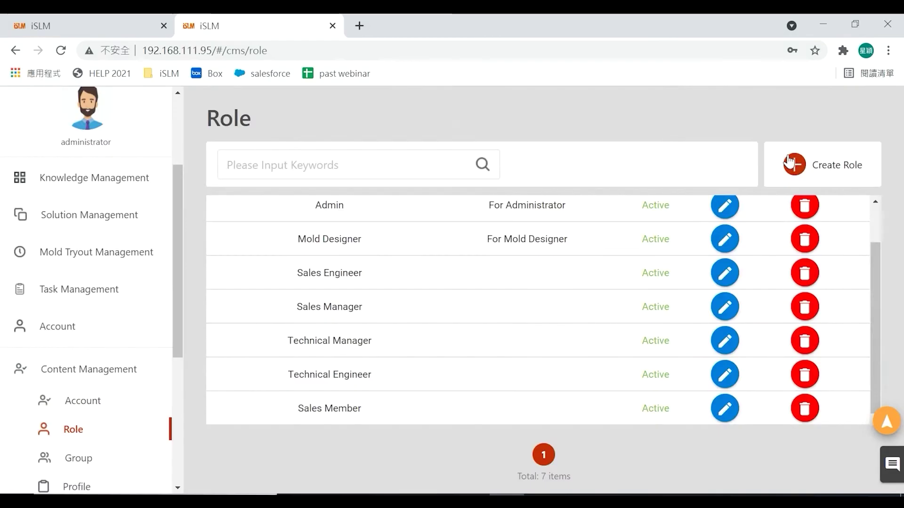
click(794, 165)
click(281, 231)
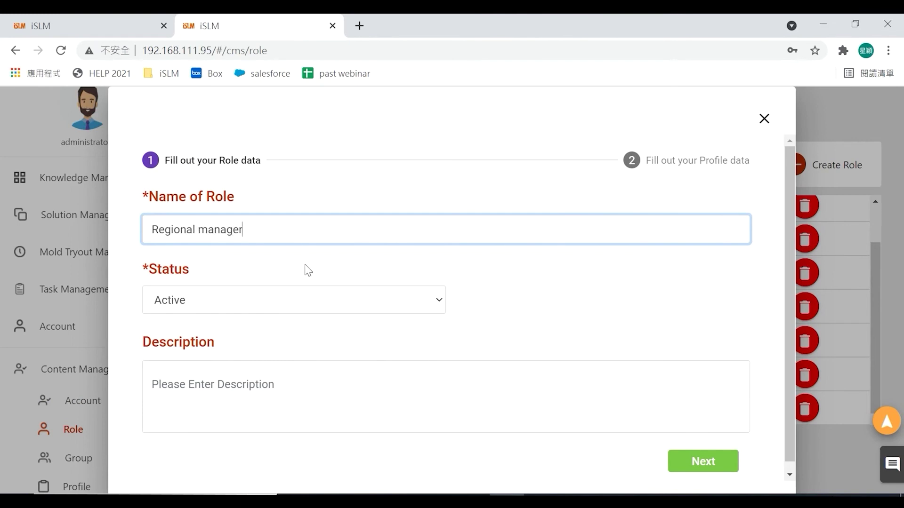
click(701, 464)
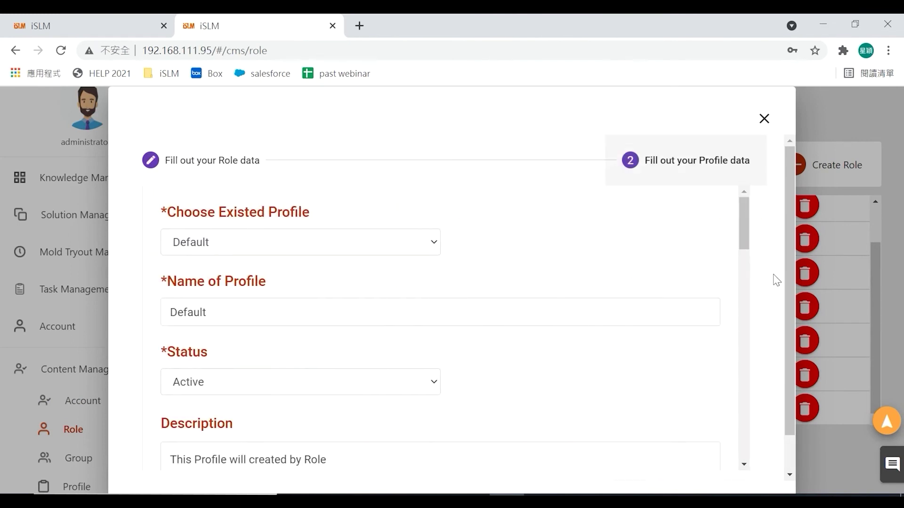
drag(791, 230, 797, 295)
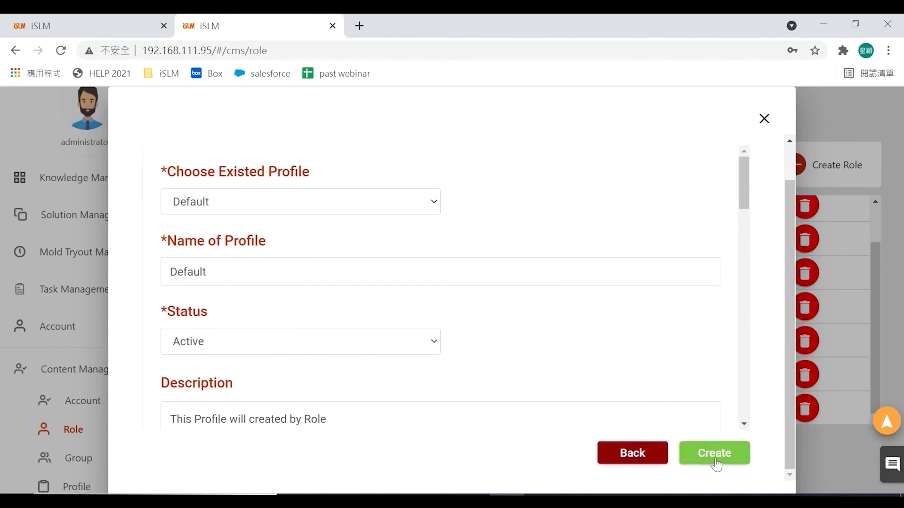
click(710, 454)
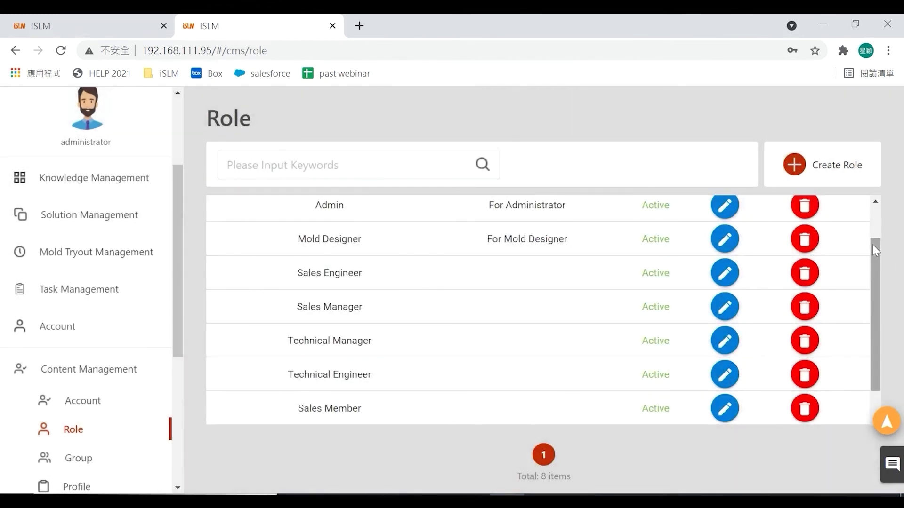
drag(871, 244, 879, 286)
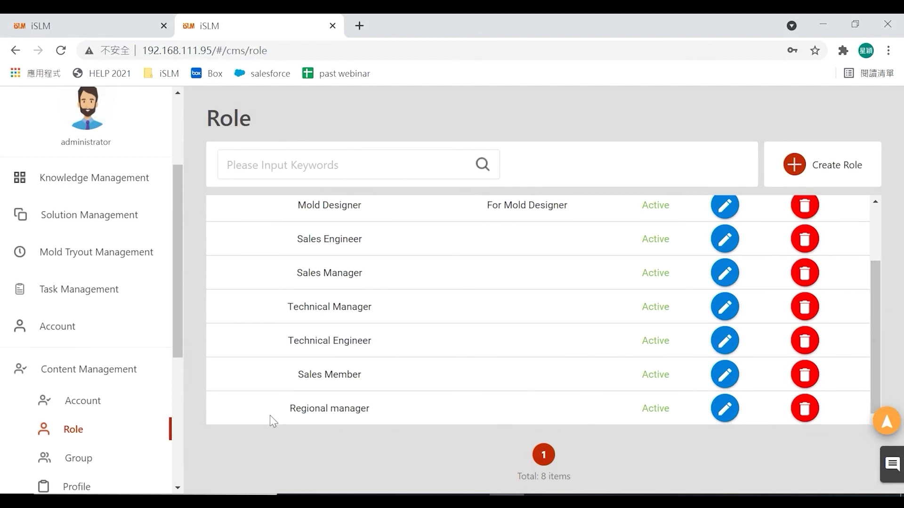
drag(173, 308, 143, 369)
- Create a group named Taipei with Taiwan as its parent group
click(70, 348)
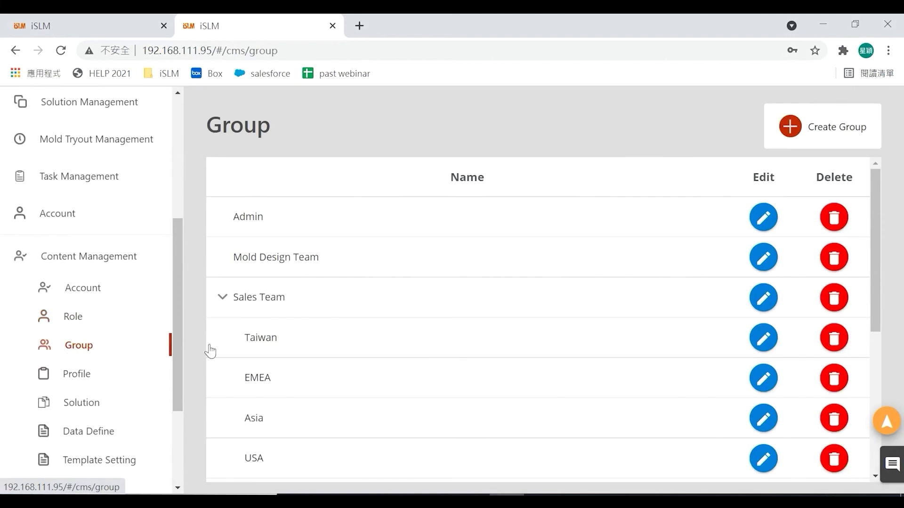
drag(875, 213, 876, 249)
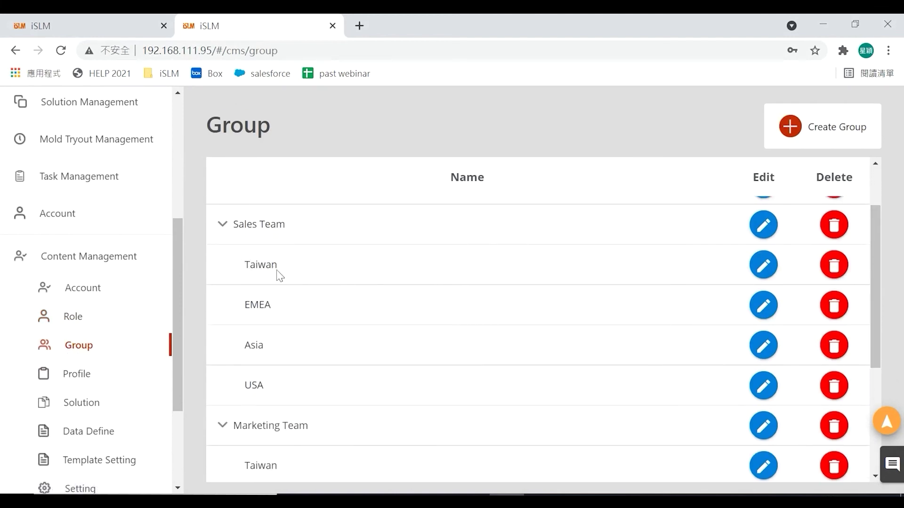
click(790, 132)
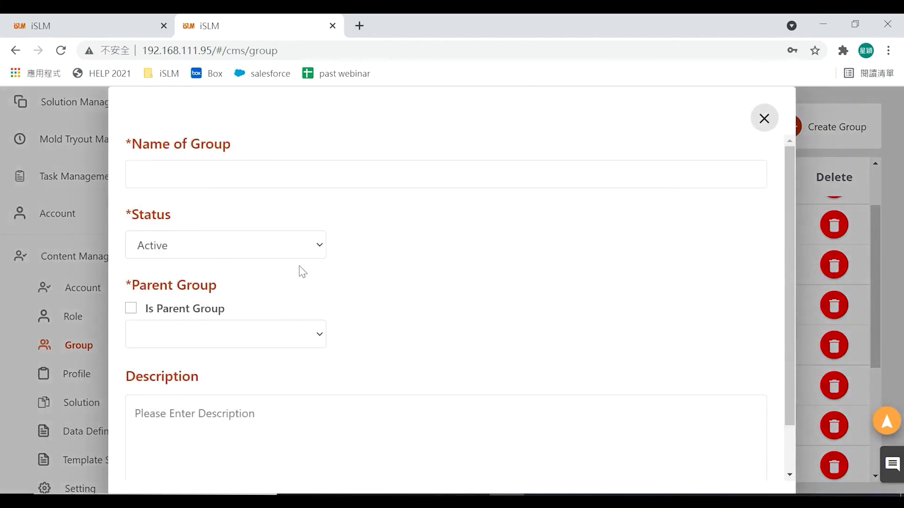
click(288, 173)
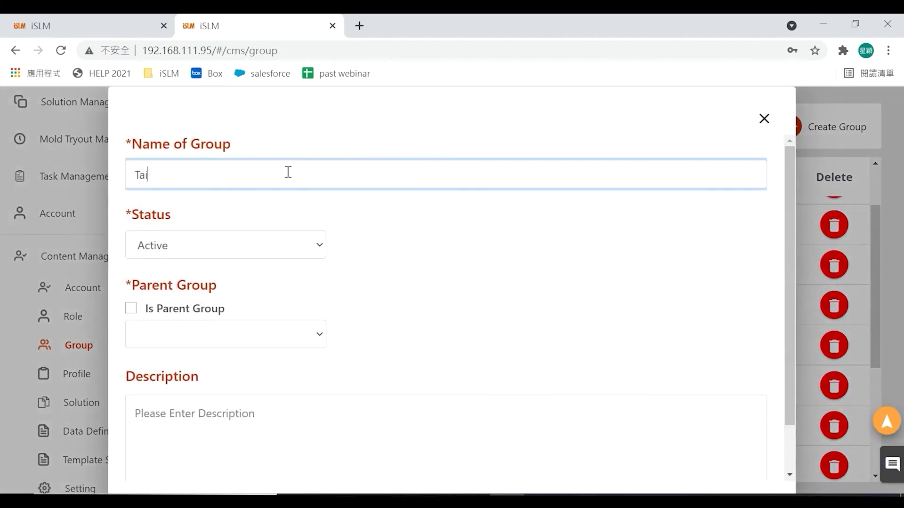
text(Taipei)
click(158, 337)
click(210, 157)
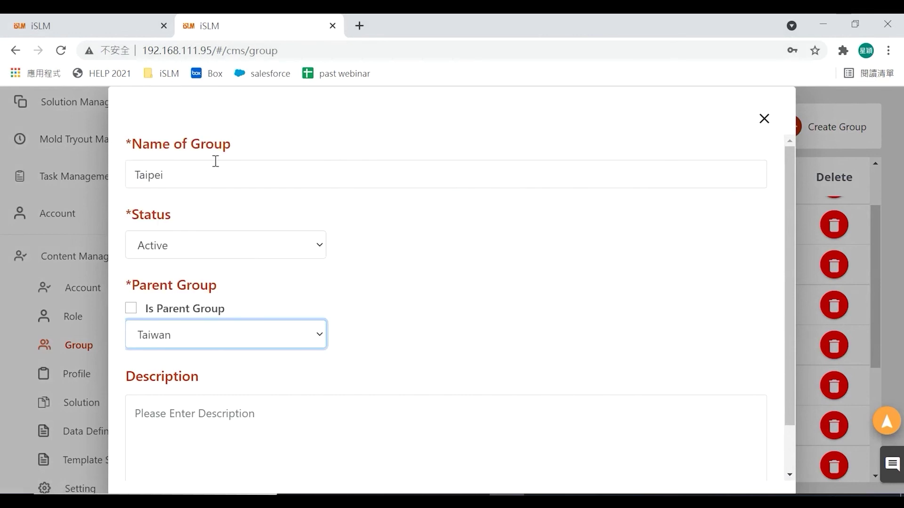
scroll(530, 351, down, 2)
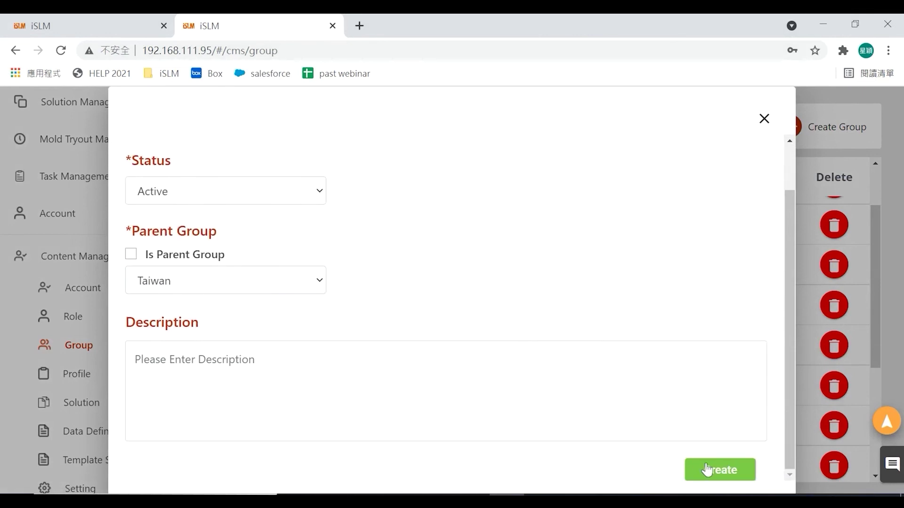
click(701, 467)
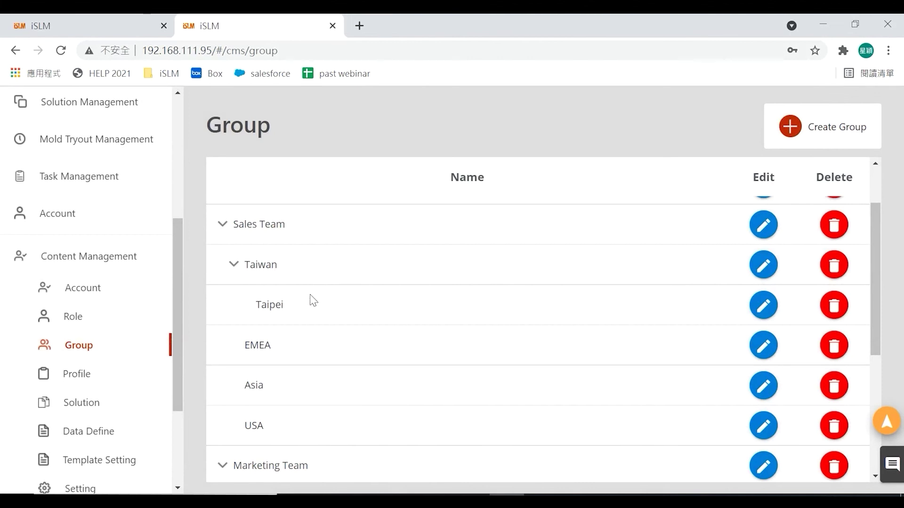
drag(175, 333, 176, 394)
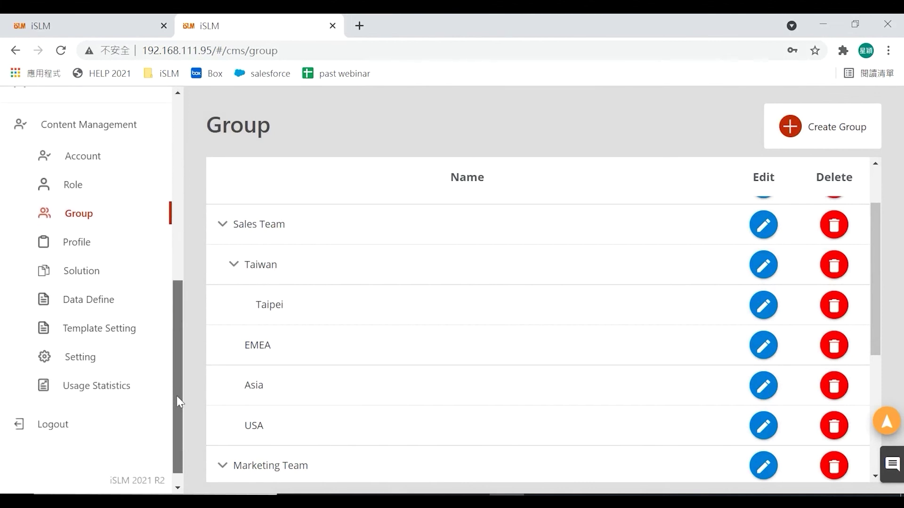
- Pass through Profile and Solution to Data Define and scroll its Classification table
click(88, 248)
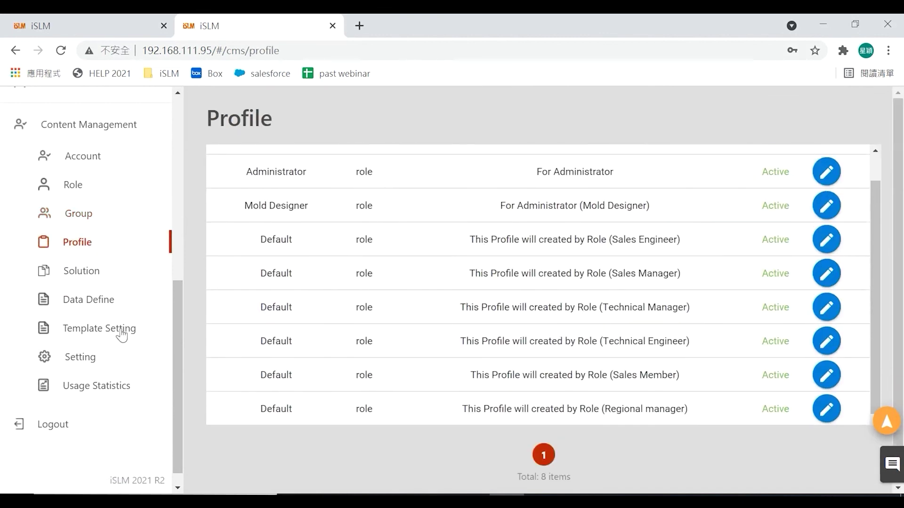
click(87, 277)
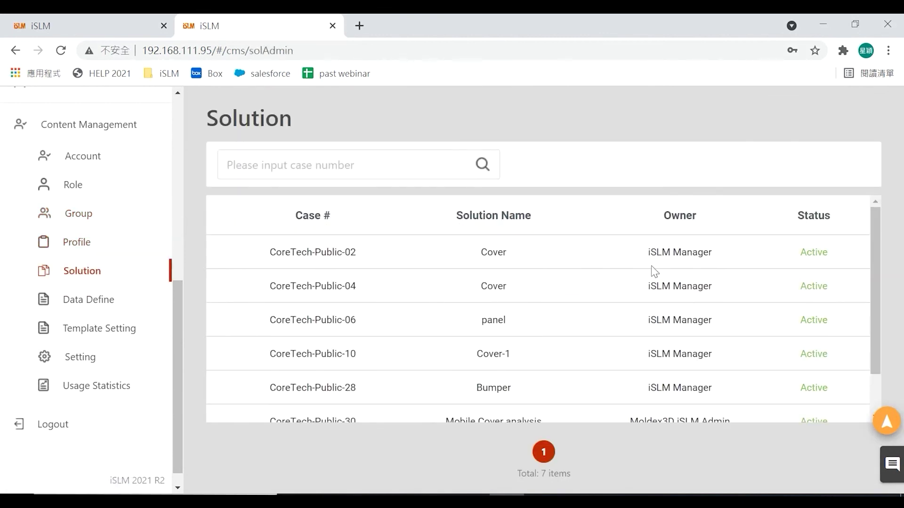
click(88, 305)
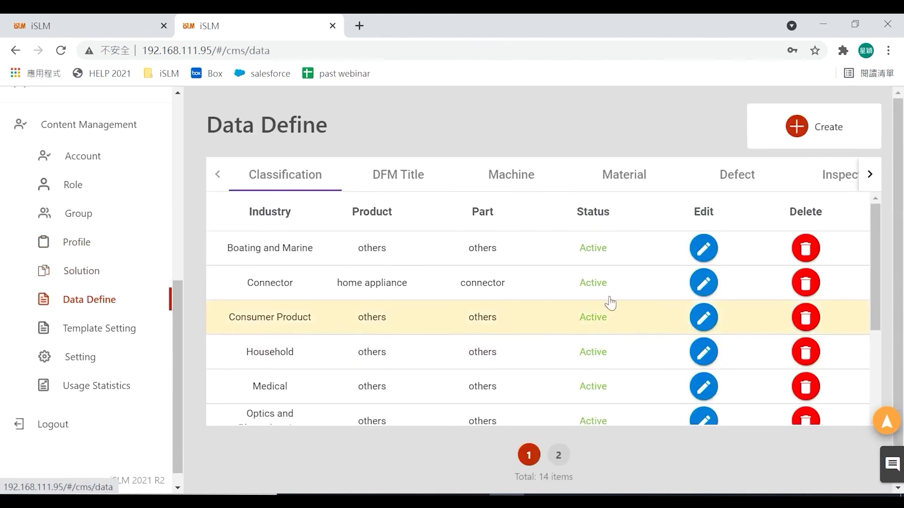
mouse_move(868, 222)
mouse_down()
mouse_move(877, 326)
mouse_move(880, 219)
mouse_up()
- Add the classification Industry Consumer Product, Product Sports, Part Helmet
click(791, 131)
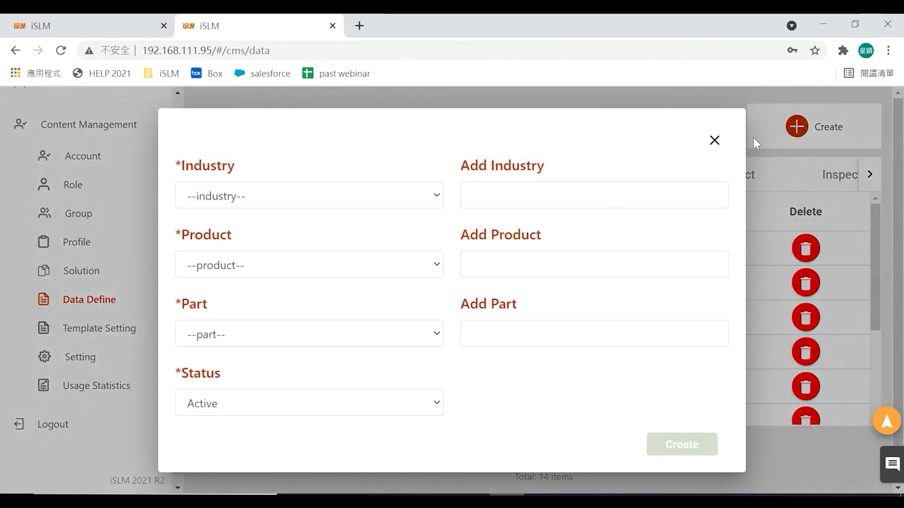
click(553, 197)
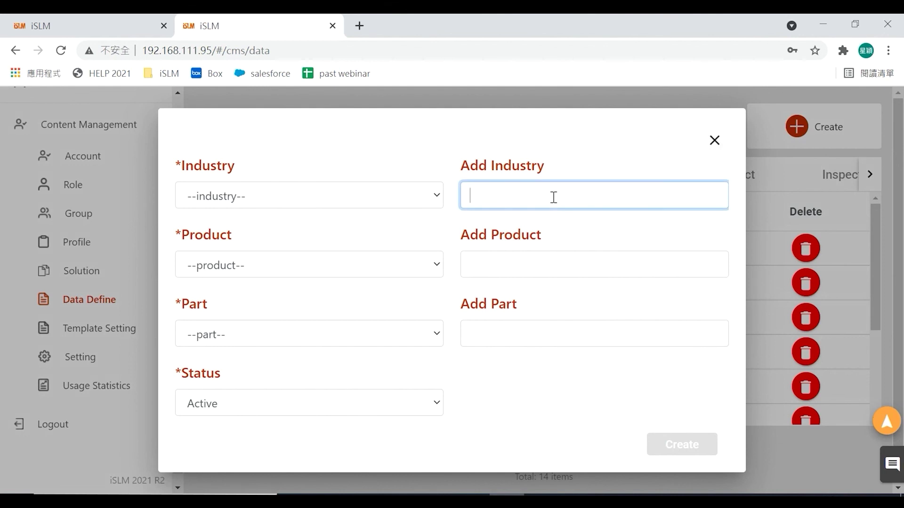
text(Consumer Produ)
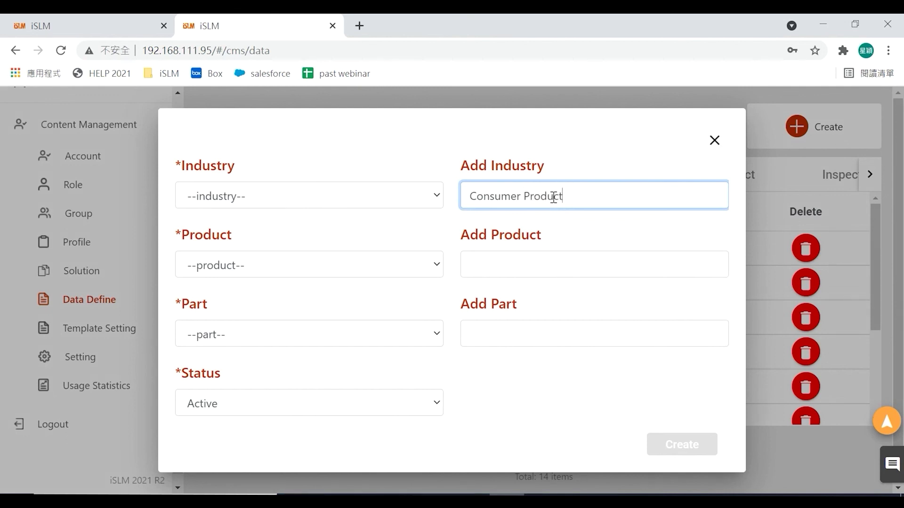
text(ct)
key(Return)
click(536, 270)
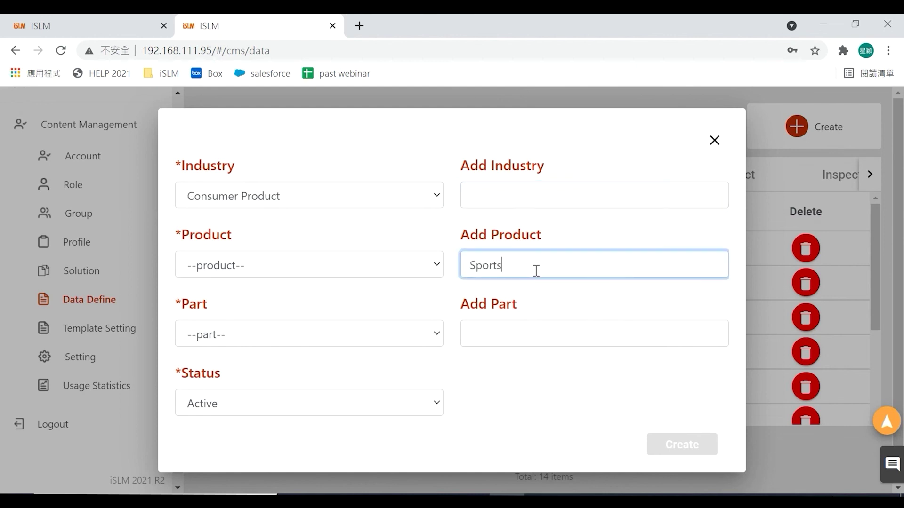
key(Return)
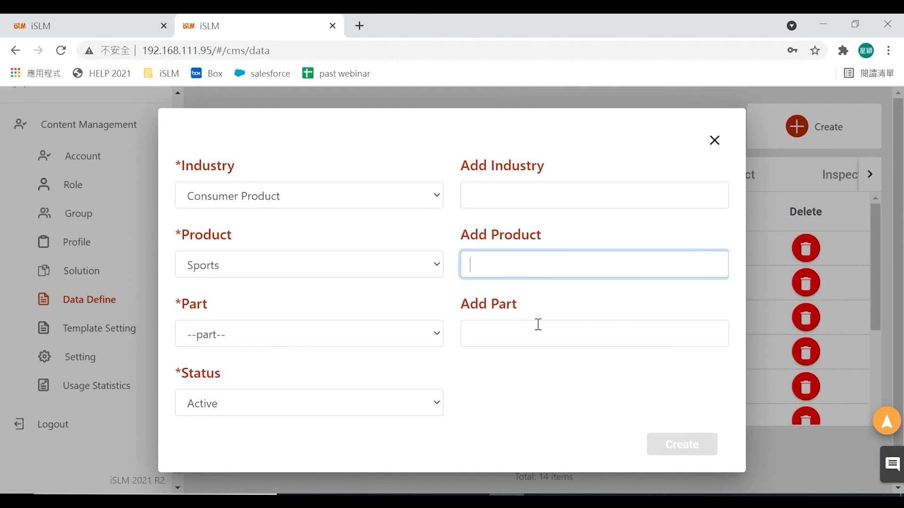
click(539, 337)
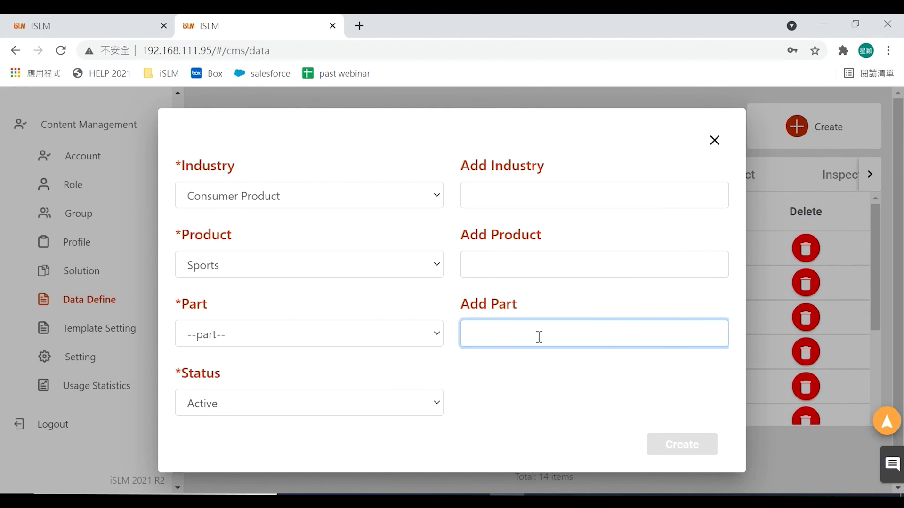
text(Helmet)
key(Return)
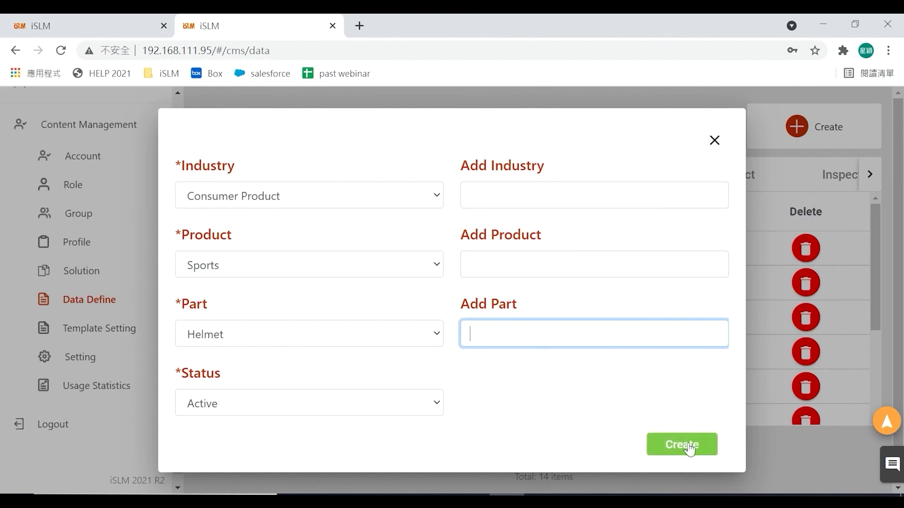
click(689, 445)
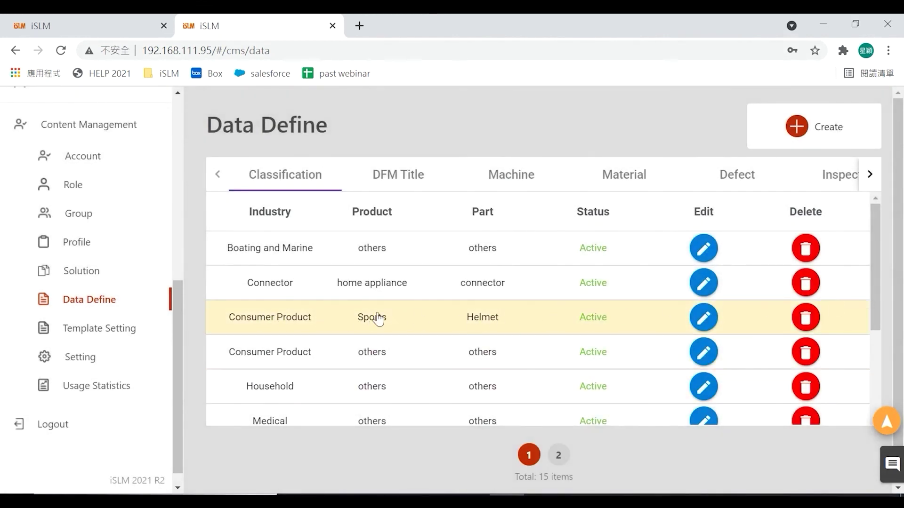
- Review the Mold Tryout Comparison Report templates, the Setting page and the Usage Statistics data
click(122, 330)
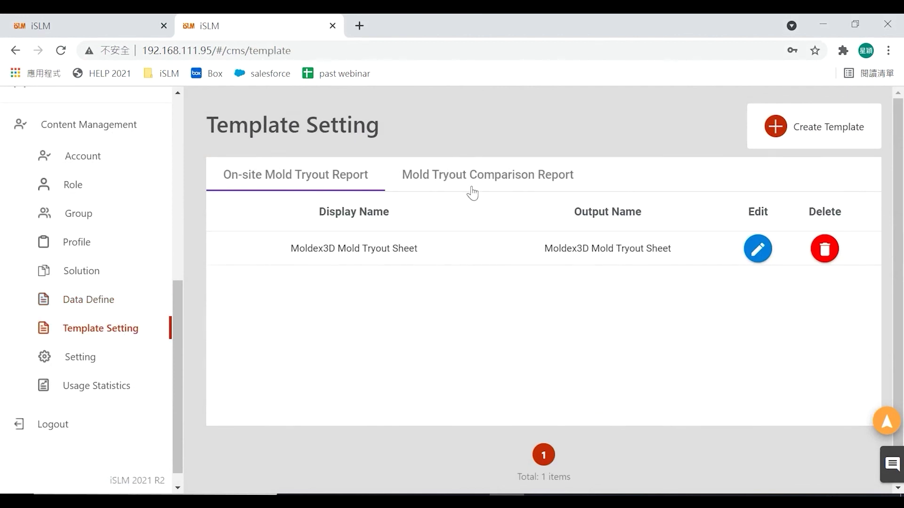
click(471, 185)
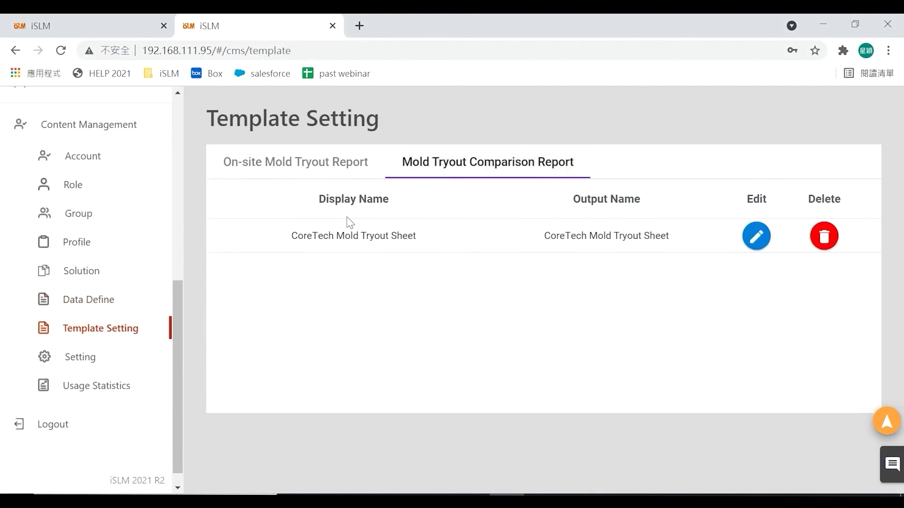
click(81, 369)
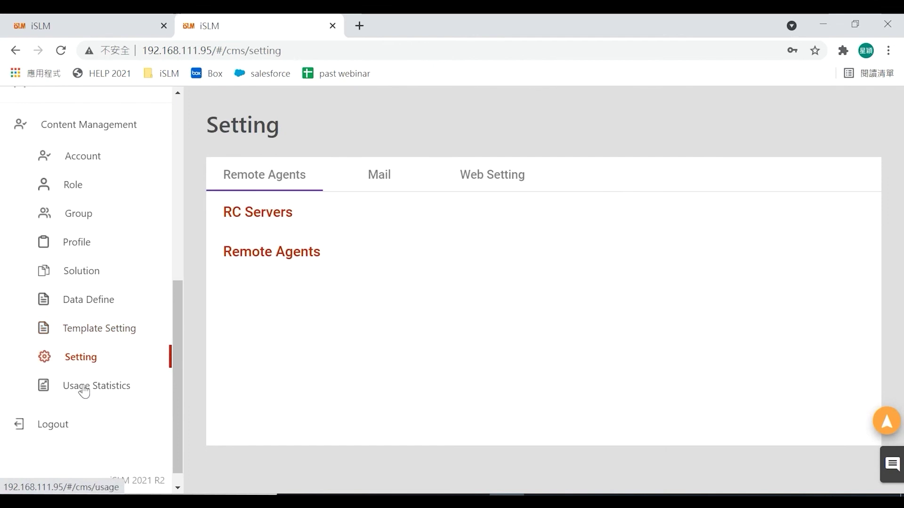
click(83, 387)
scroll(901, 219, down, 3)
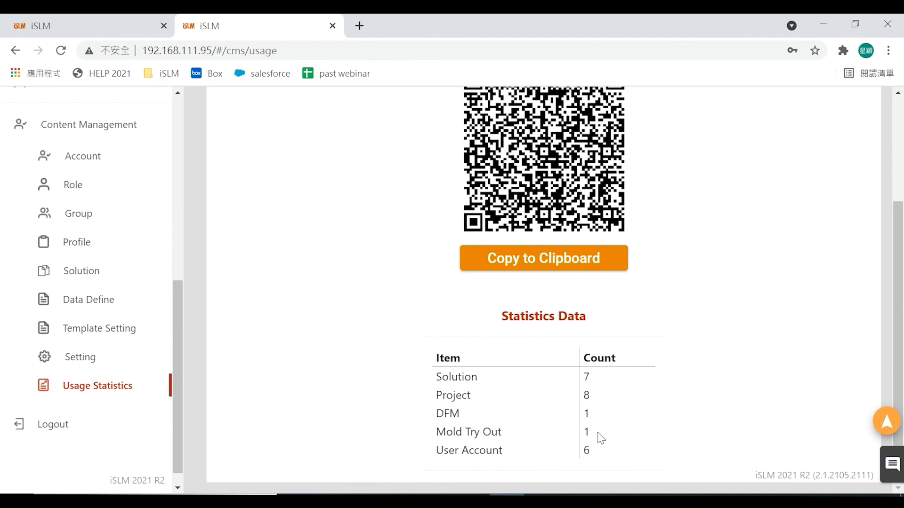
drag(182, 343, 195, 162)
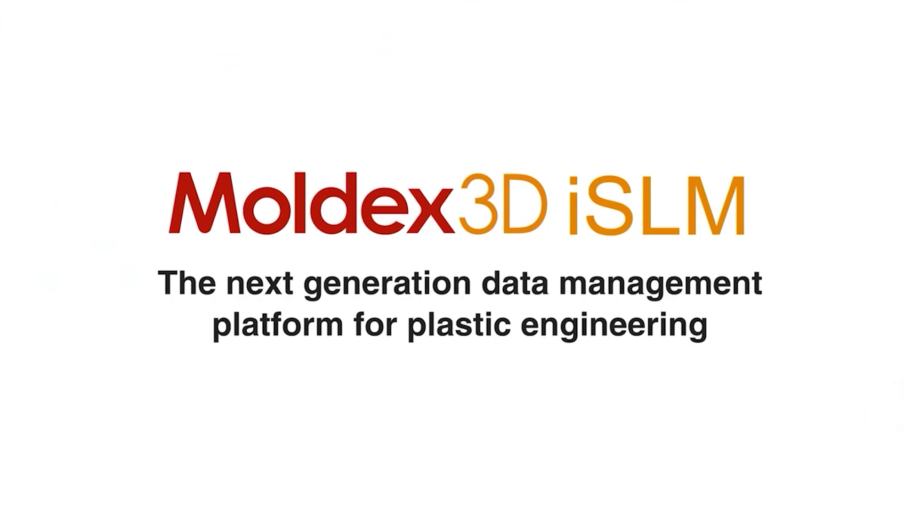